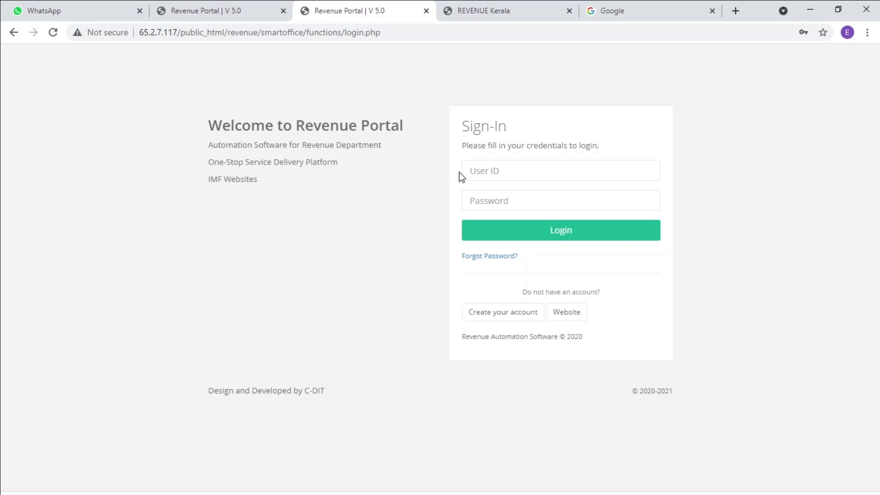
# Sign in to Revenue Portal with the saved Chrome credential, then select the page address
pyautogui.click(509, 171)
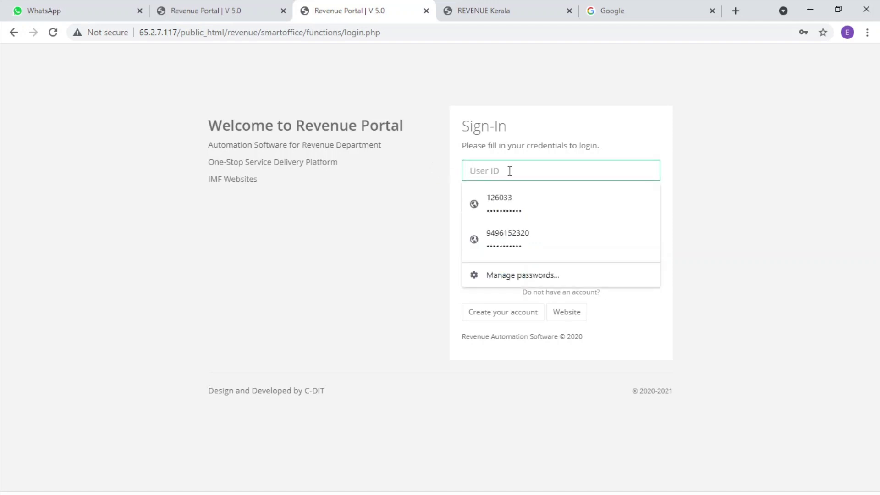
pyautogui.click(502, 203)
pyautogui.click(505, 238)
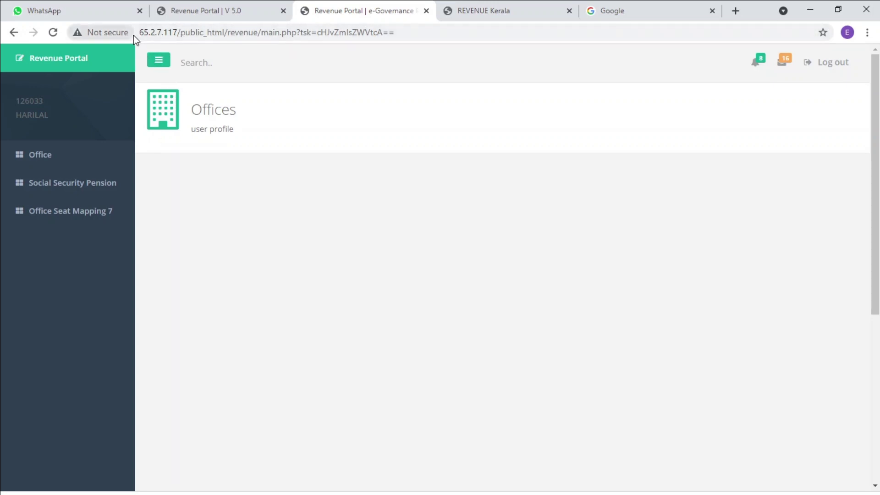
pyautogui.moveTo(138, 33); pyautogui.dragTo(401, 28)
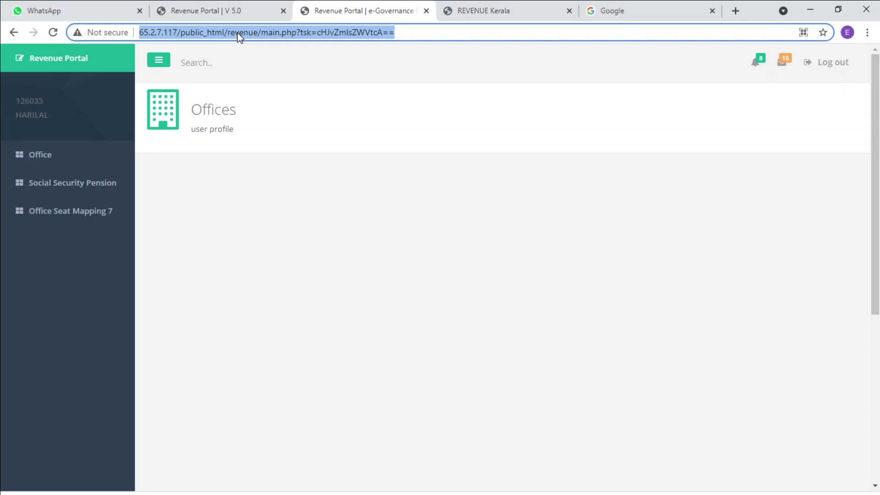
pyautogui.click(238, 33)
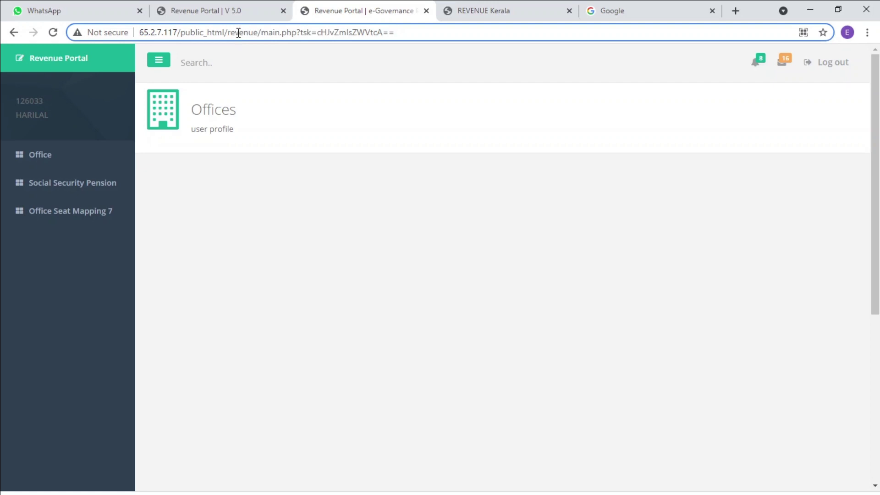
pyautogui.click(193, 258)
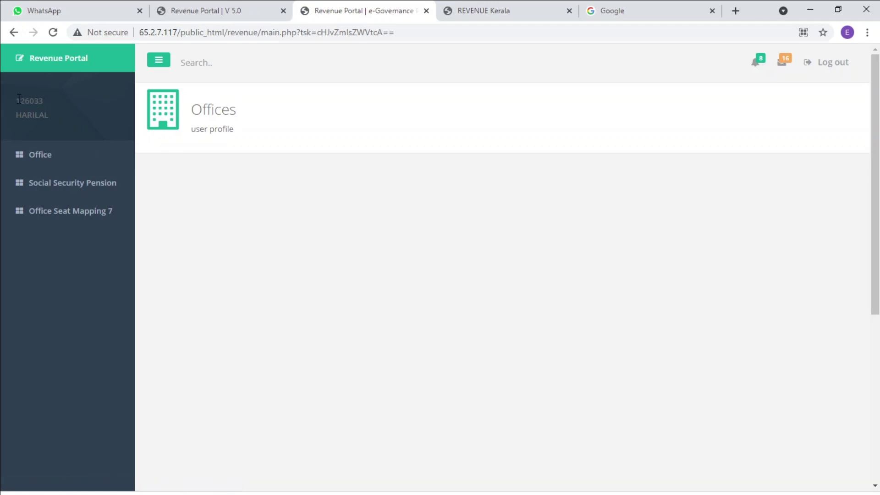
pyautogui.moveTo(17, 100); pyautogui.dragTo(44, 102)
pyautogui.click(18, 118)
pyautogui.moveTo(18, 118); pyautogui.dragTo(48, 118)
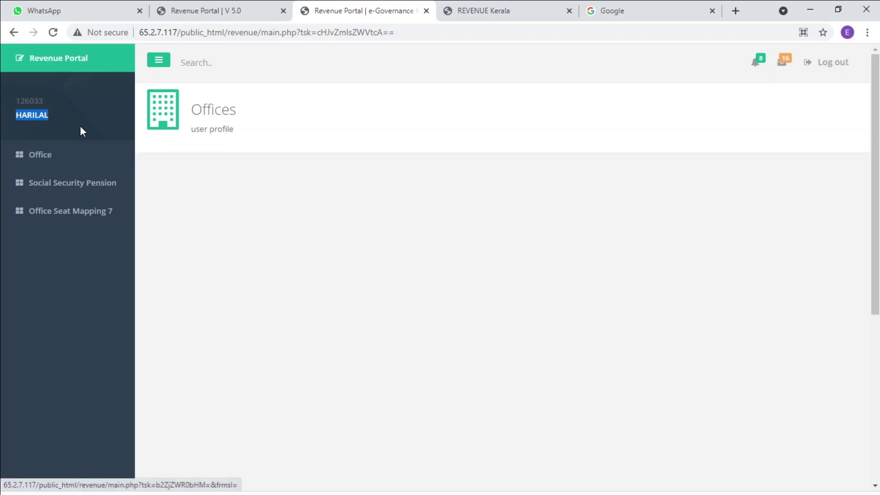
# List the Keezhattingal village office, preview its public website, then close the preview tab
pyautogui.click(33, 156)
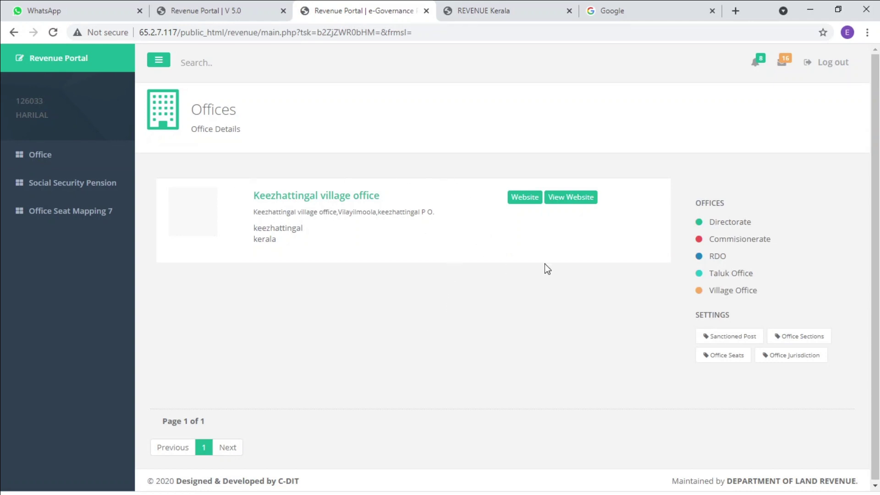
pyautogui.click(574, 201)
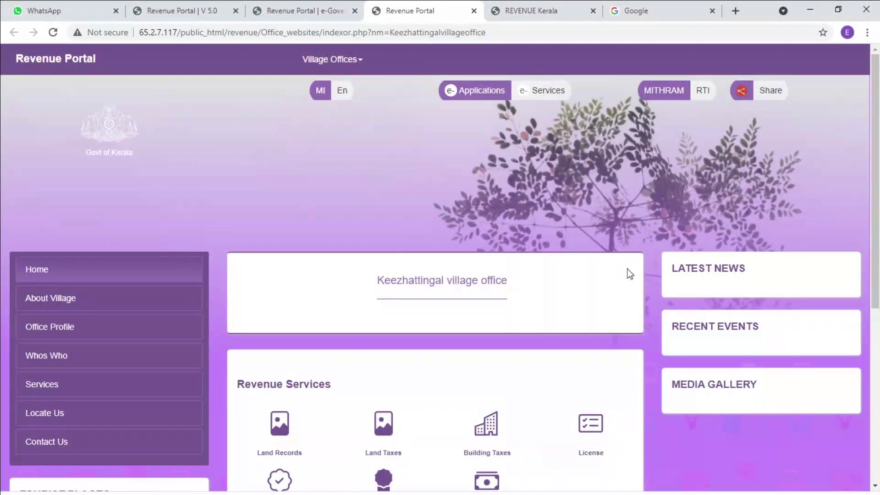
pyautogui.scroll(-7, 576, 274)
pyautogui.scroll(7, 510, 398)
pyautogui.click(474, 10)
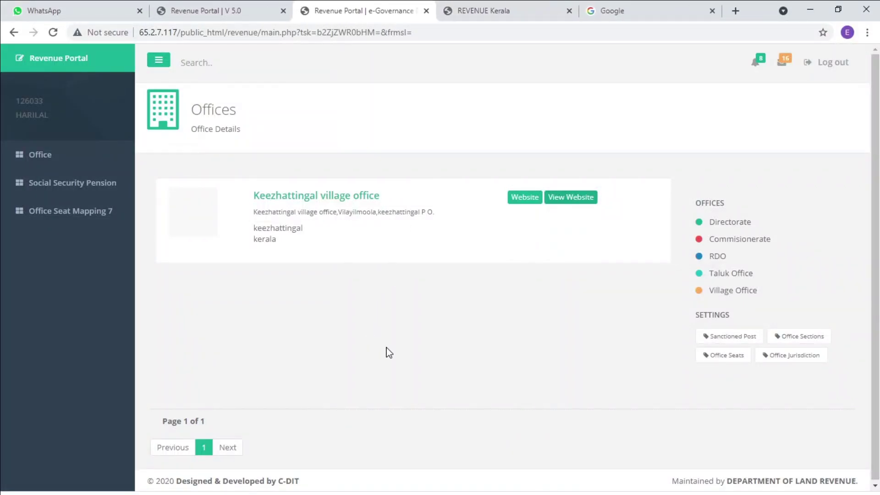
# Review the Keezhattingal village office profile, then go to its Update Office Picture page
pyautogui.click(525, 198)
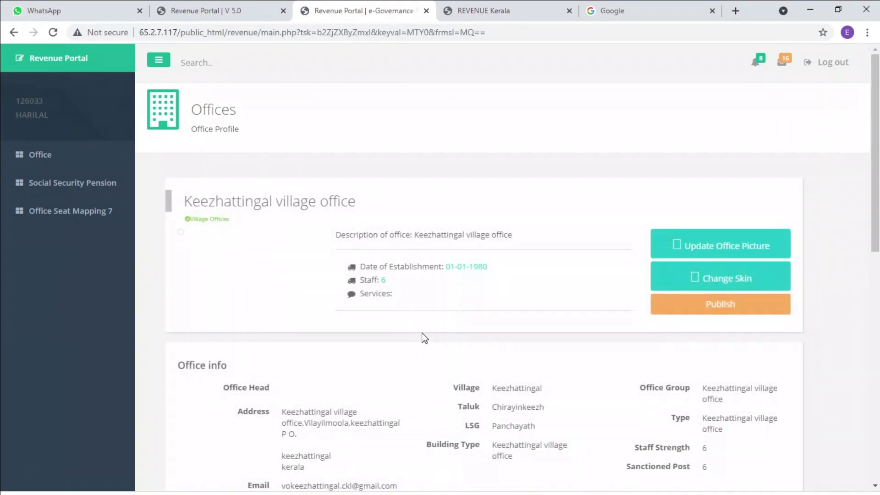
pyautogui.scroll(-4, 426, 338)
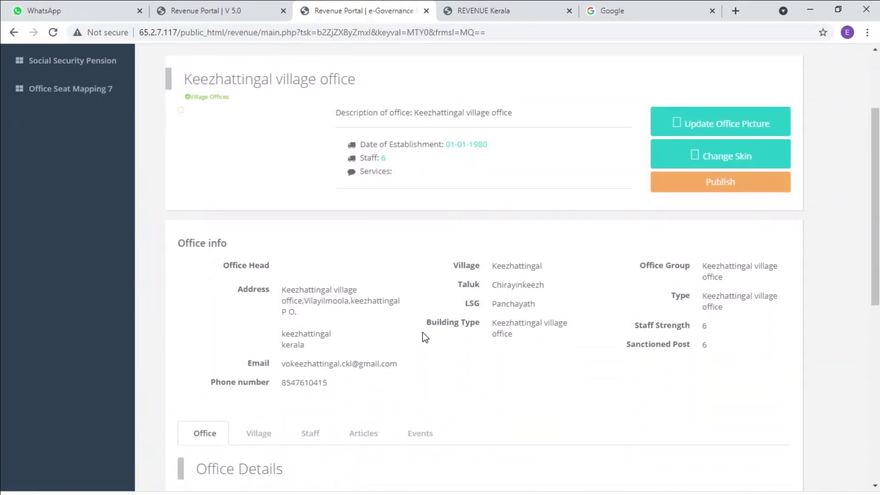
pyautogui.scroll(-7, 425, 338)
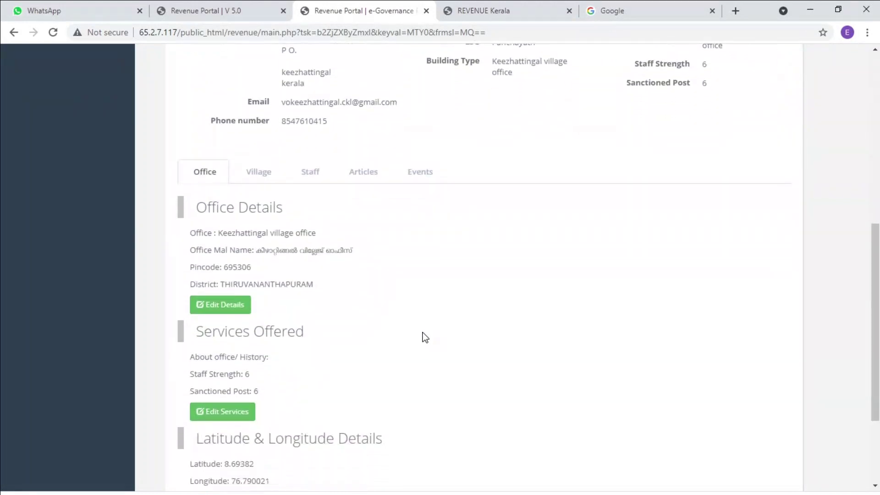
pyautogui.scroll(11, 424, 337)
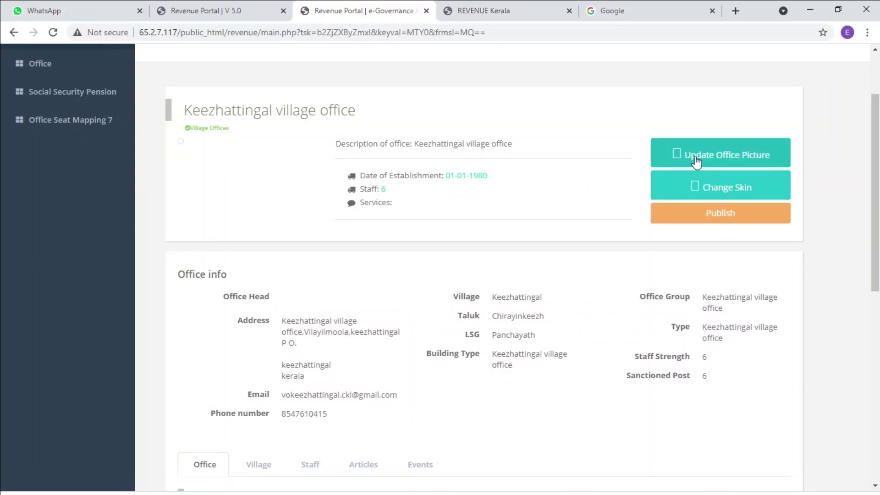
pyautogui.click(749, 158)
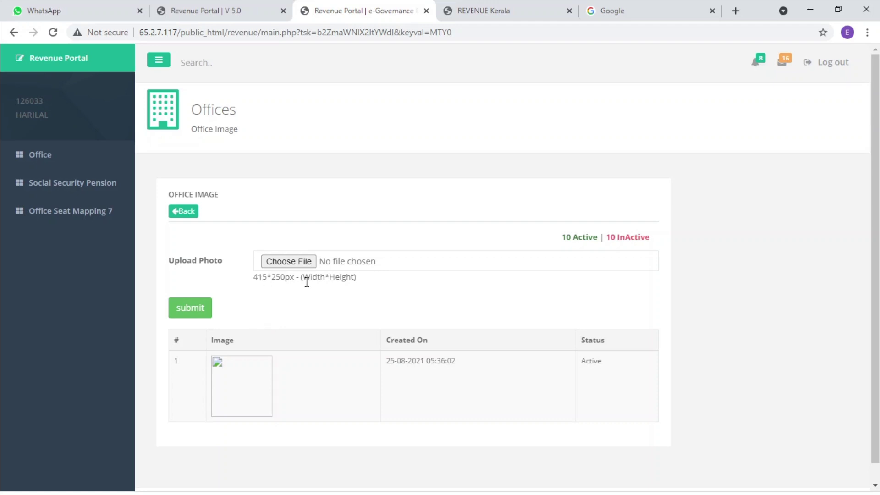
# Upload the resized building photo as the office image, then view the 48.42 KB result on reduceimages.com
pyautogui.click(286, 262)
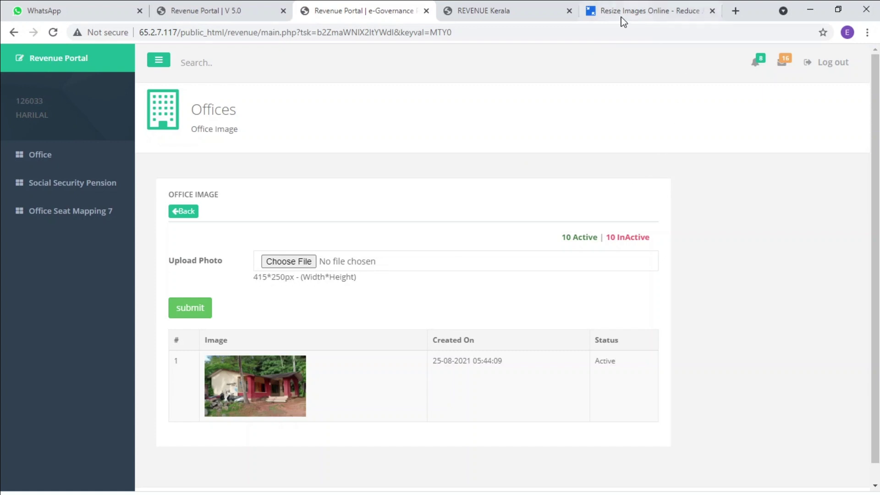
pyautogui.click(596, 21)
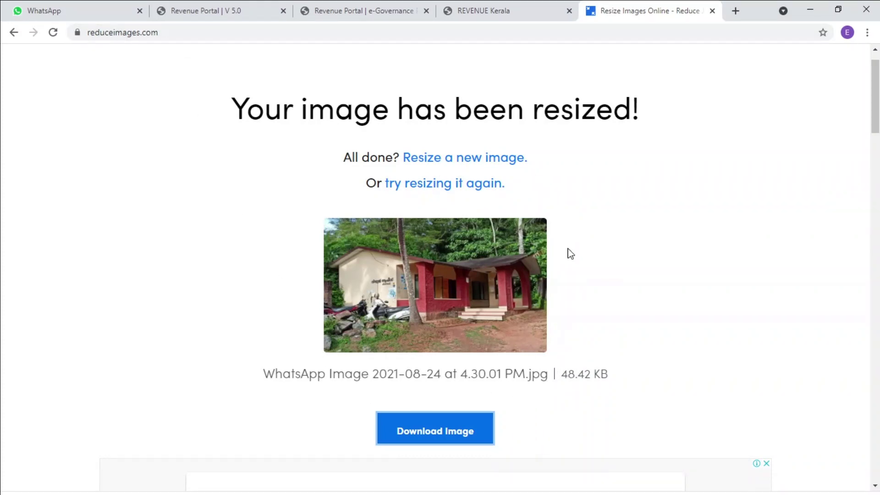
# Reopen the Keezhattingal office profile and publish it with the new building photo
pyautogui.click(342, 10)
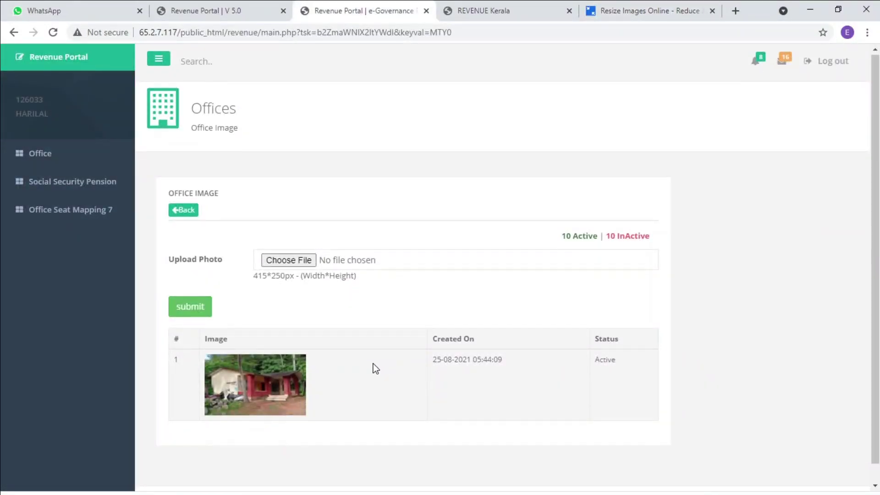
pyautogui.scroll(-1, 373, 364)
pyautogui.scroll(1, 375, 368)
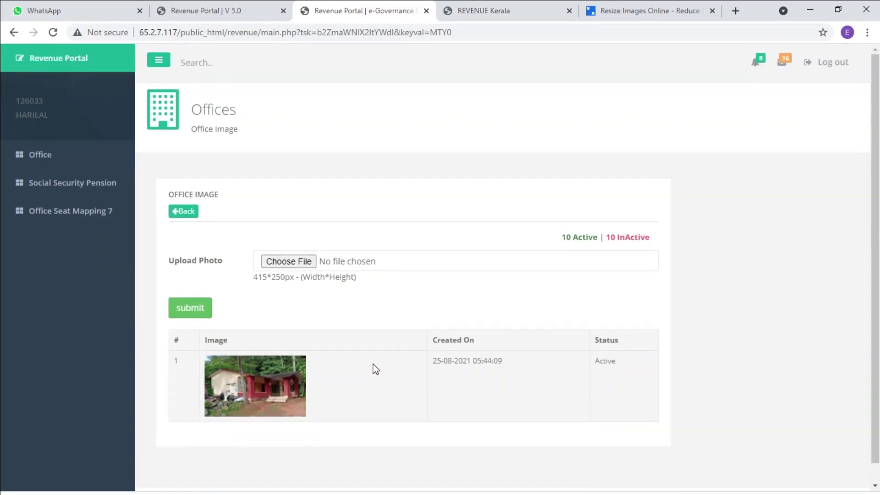
pyautogui.click(39, 156)
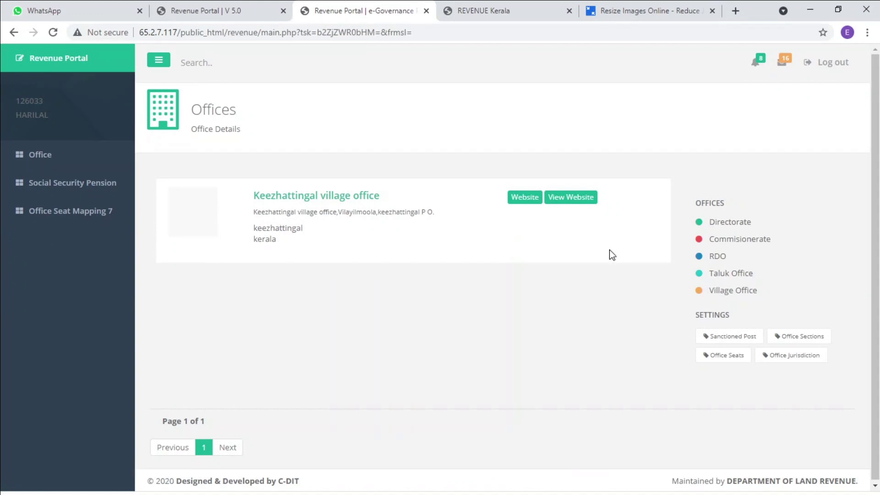
pyautogui.click(523, 198)
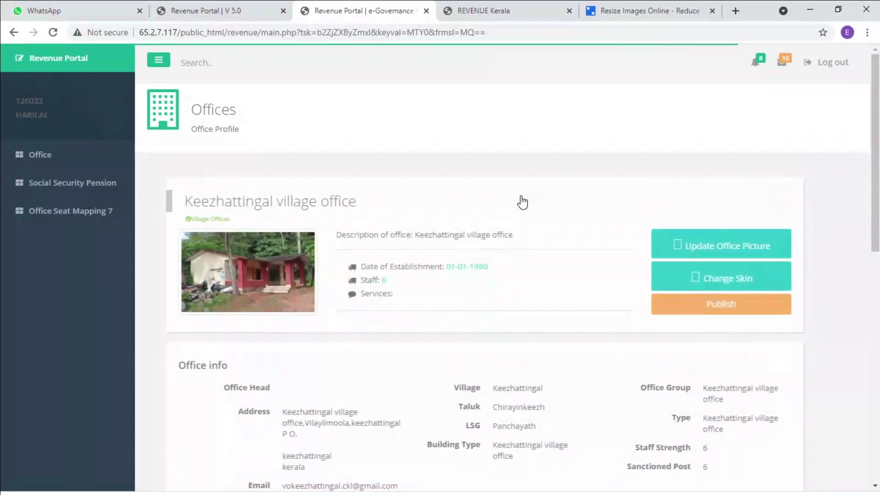
pyautogui.click(729, 306)
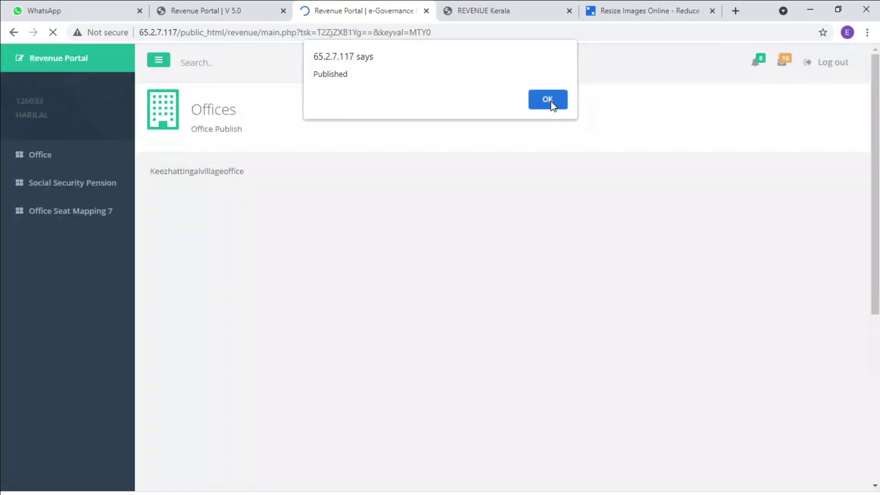
pyautogui.click(550, 102)
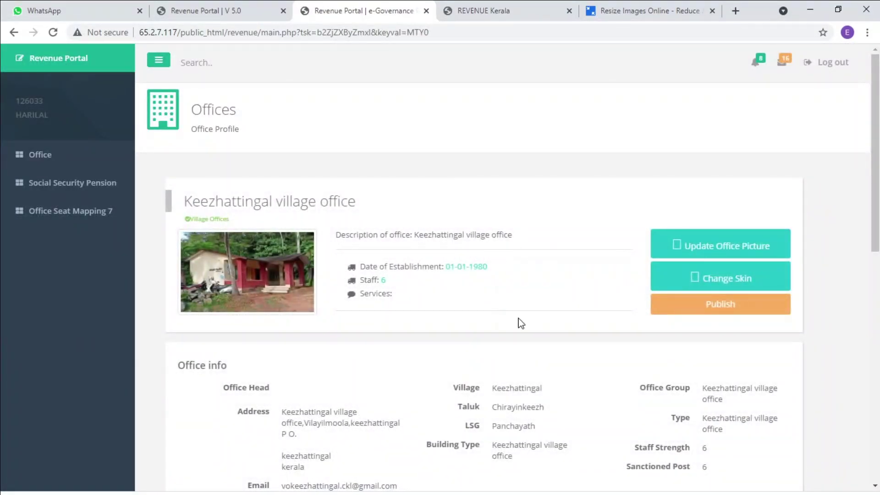
# Confirm the new building photo on the office's public website, then return to the Office Details list
pyautogui.click(30, 157)
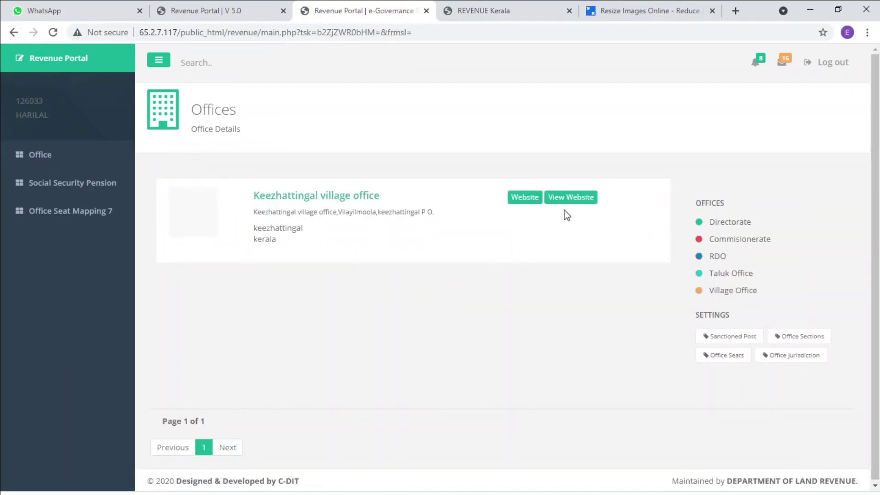
pyautogui.click(581, 199)
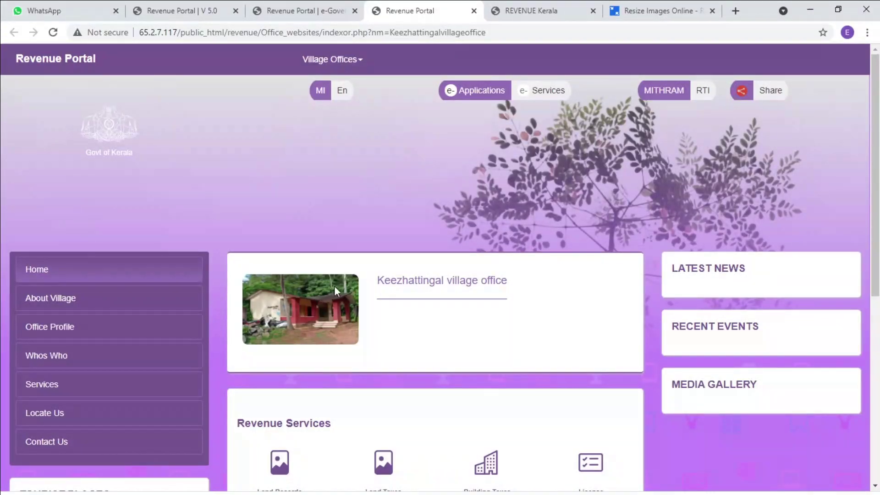
pyautogui.click(323, 13)
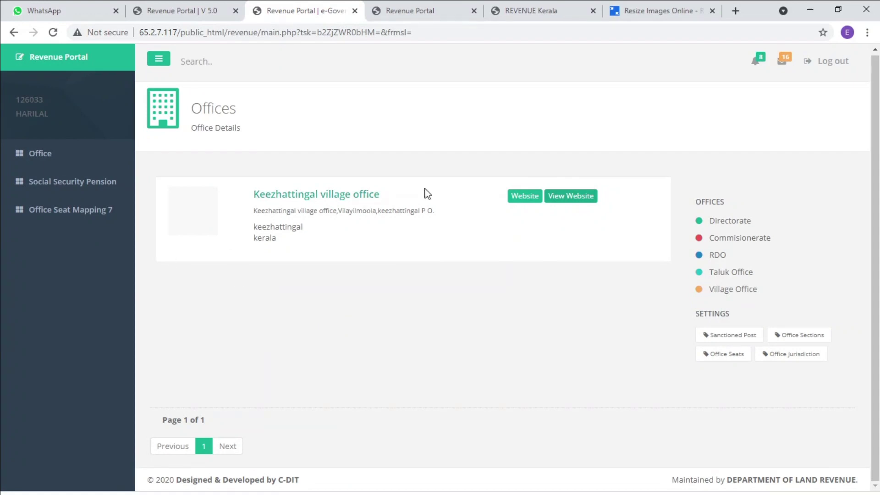
# Reopen the Keezhattingal office profile down to its Office Details and Services Offered sections
pyautogui.click(526, 198)
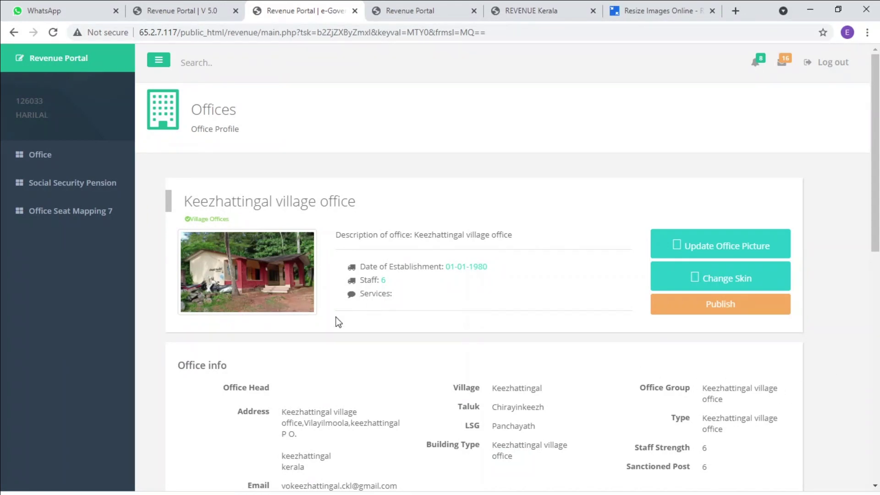
pyautogui.scroll(-6, 340, 365)
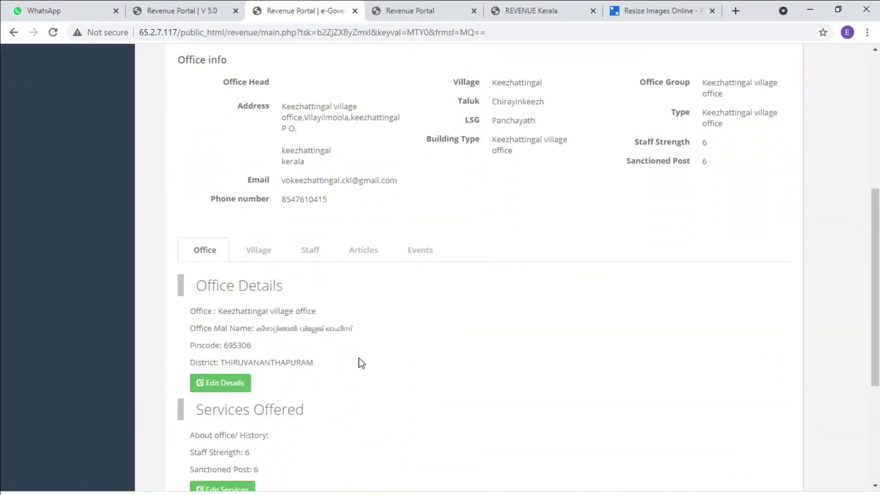
pyautogui.scroll(-1, 362, 360)
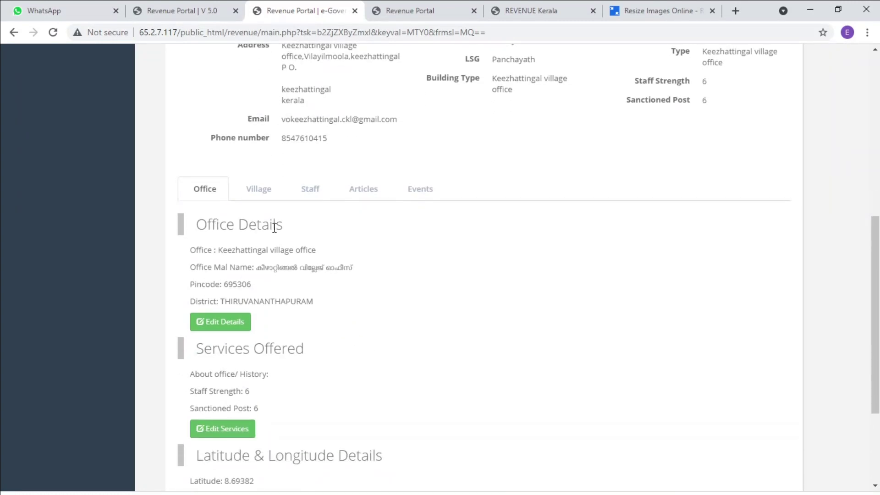
# Review the Edit Basic Details form (pincode 695306, THIRUVANANTHAPURAM, staff 6) and cancel without changes
pyautogui.click(233, 322)
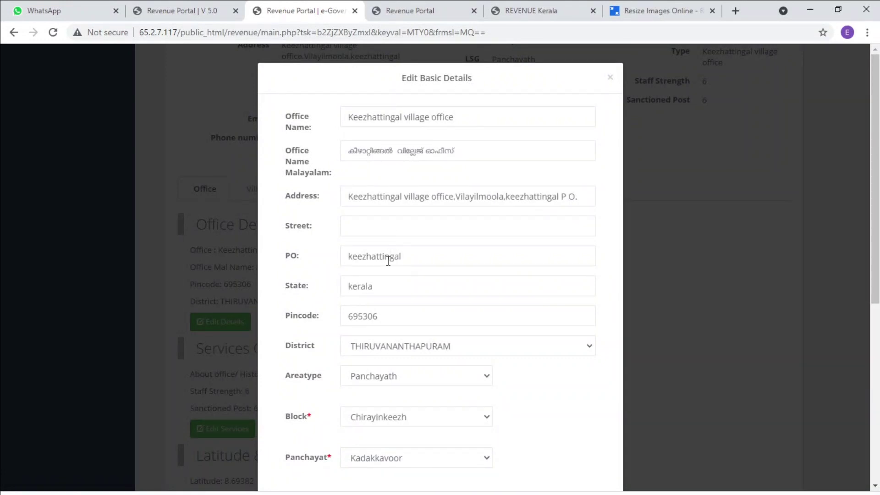
pyautogui.scroll(-1, 391, 307)
pyautogui.scroll(-5, 392, 307)
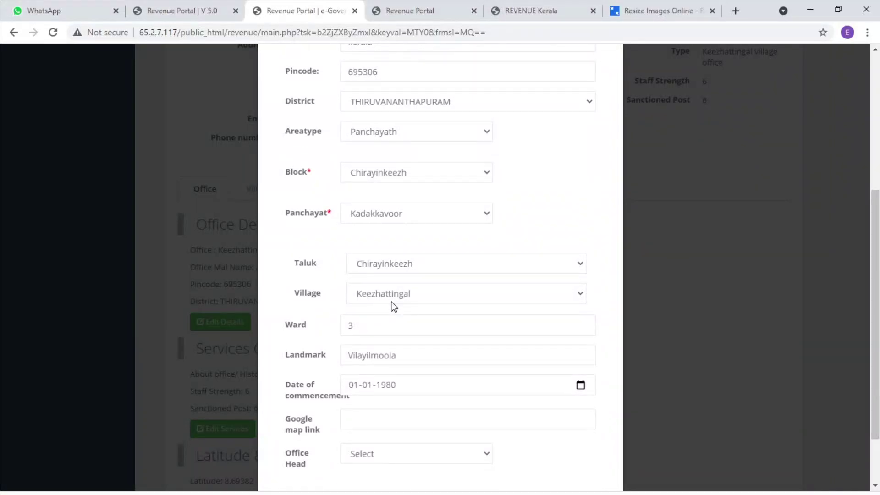
pyautogui.scroll(-1, 394, 306)
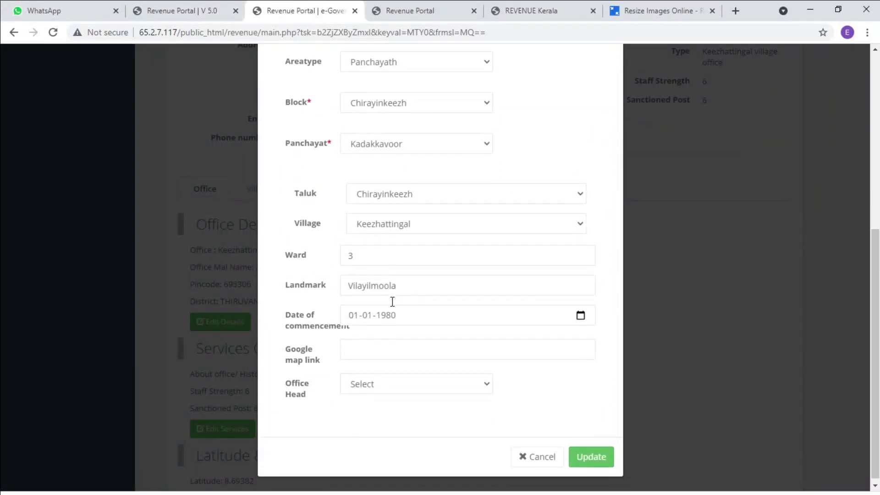
pyautogui.scroll(6, 392, 302)
pyautogui.scroll(-6, 391, 302)
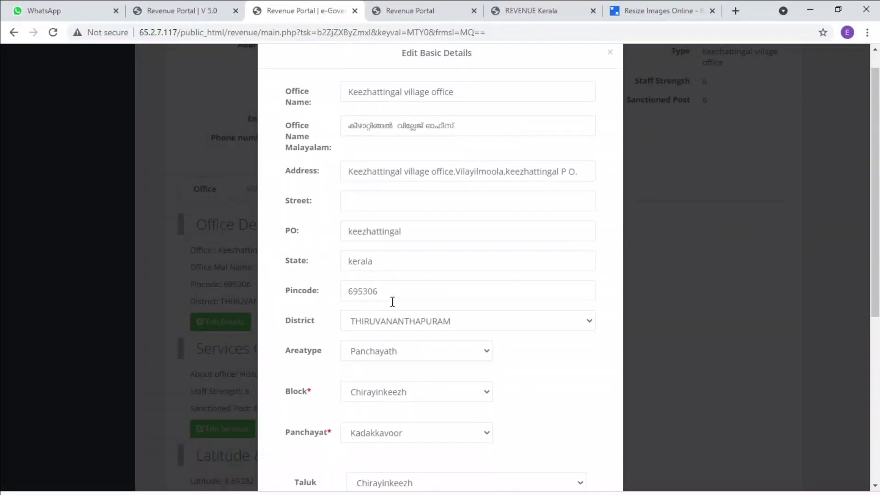
pyautogui.click(558, 452)
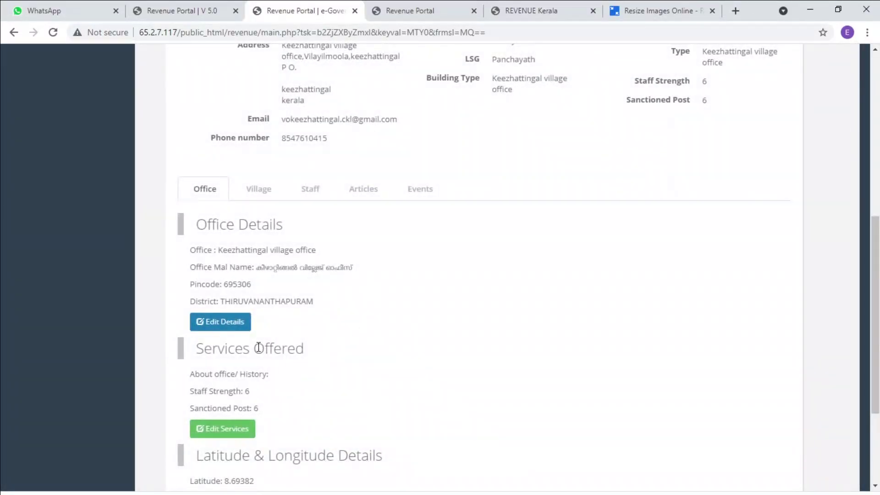
# Review the Office tab details, then show Village Details with About Village reading 'Test About Village'
pyautogui.scroll(-3, 316, 343)
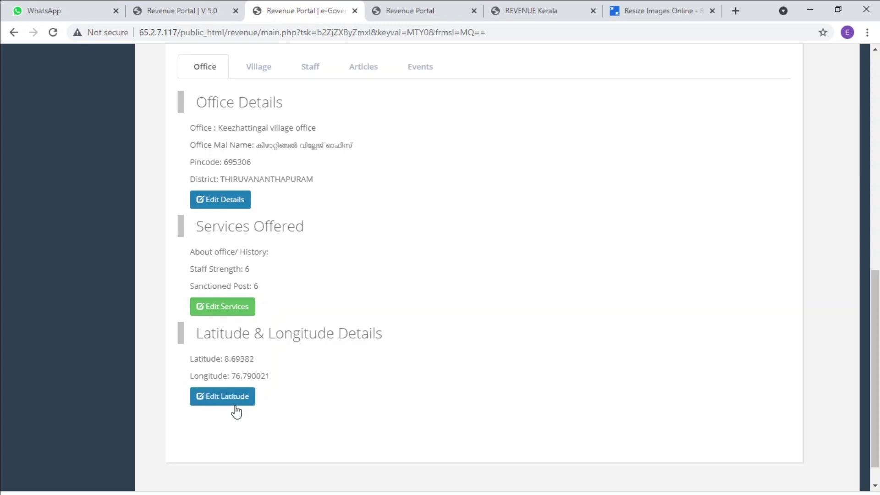
pyautogui.scroll(3, 287, 407)
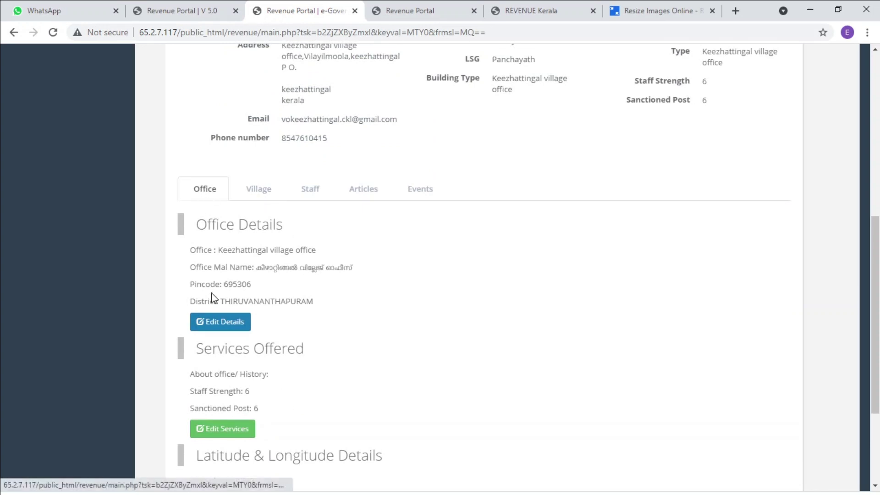
pyautogui.click(268, 190)
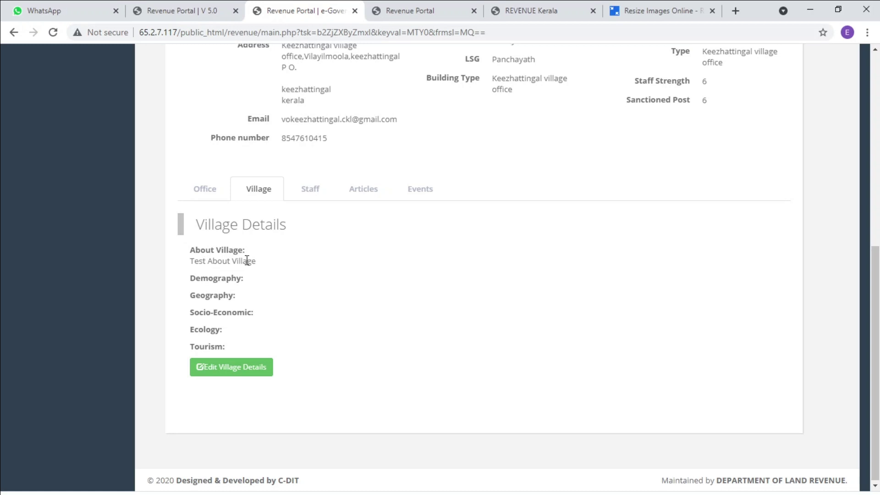
# Look up the 'Demography' label in a new tab and open the Edit Village Details form
pyautogui.scroll(5, 247, 260)
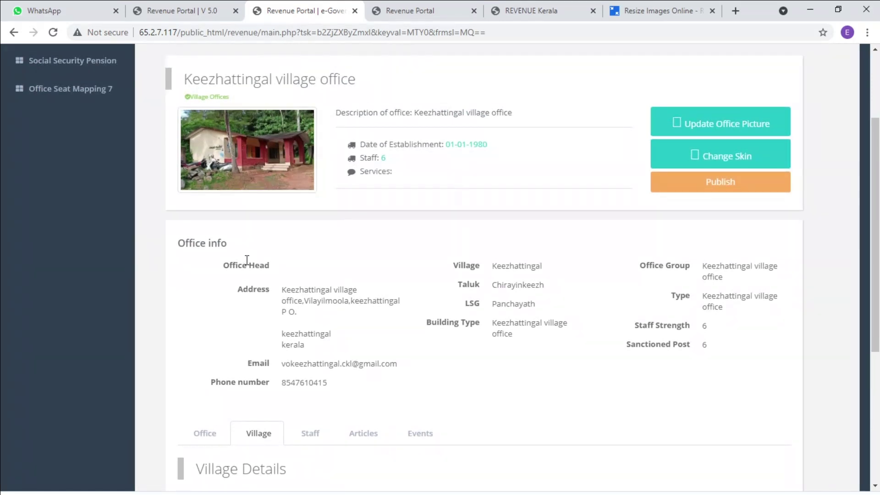
pyautogui.scroll(-5, 246, 260)
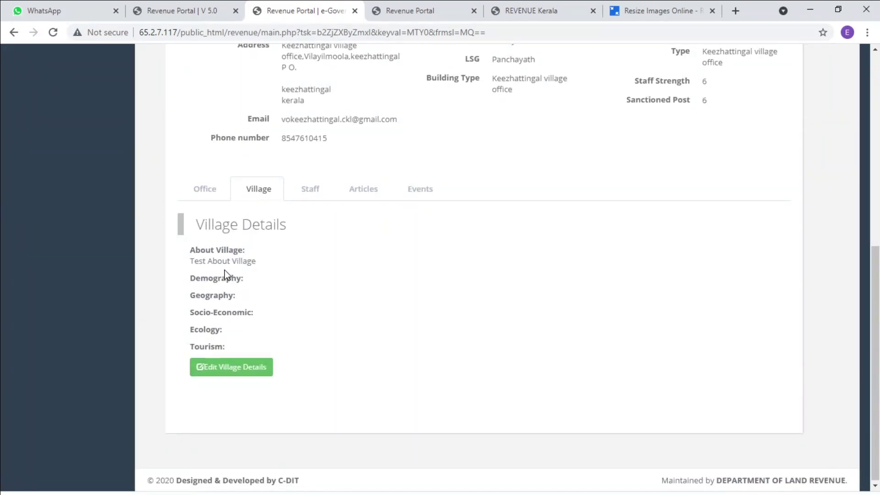
pyautogui.moveTo(192, 277); pyautogui.dragTo(241, 279)
pyautogui.click(231, 367)
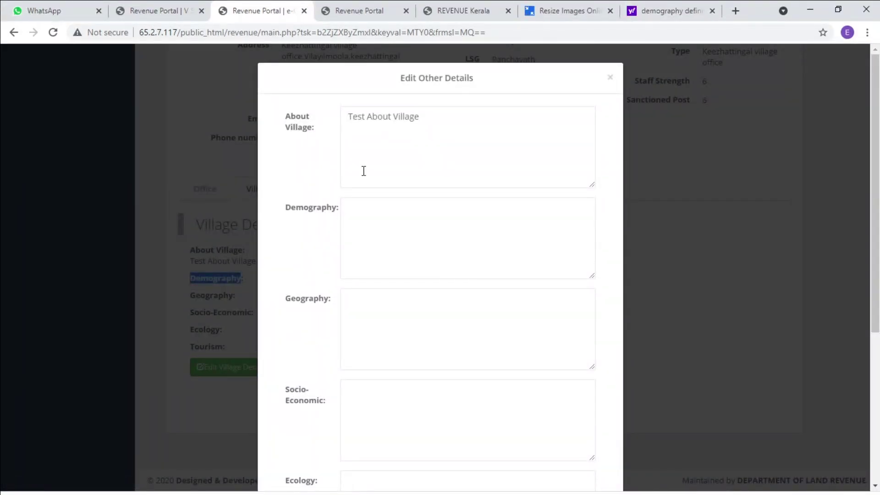
# Paste the demography definition and capitalise its first letter to 'T'
pyautogui.click(380, 208)
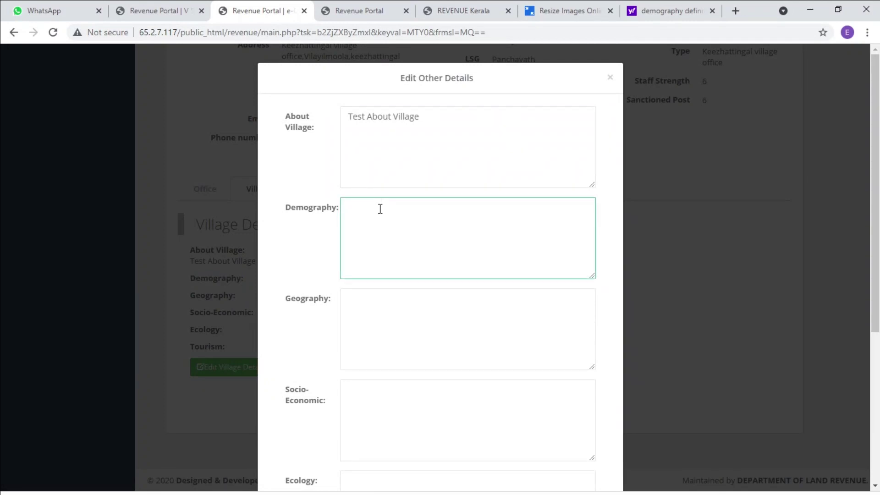
pyautogui.write('the study of statistics such as births, deaths, income, or the incidence of disease, which illustrate the changing structure of human populations.')
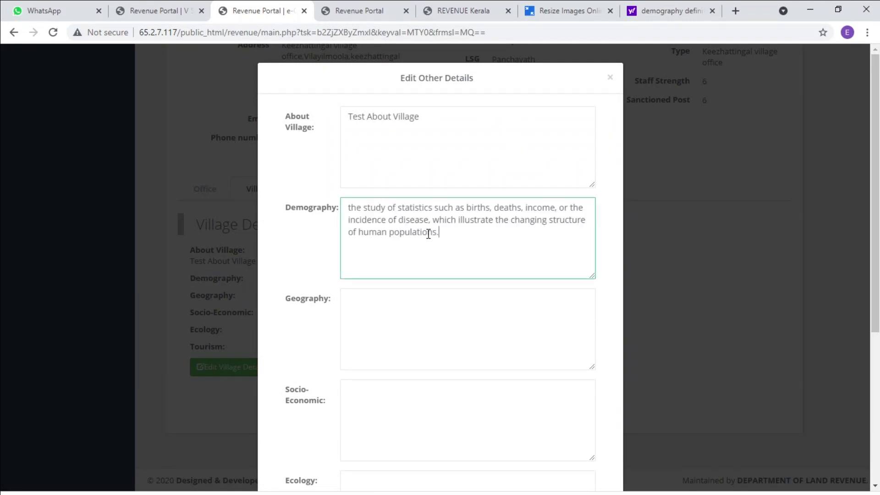
pyautogui.click(349, 208)
pyautogui.press('Delete')
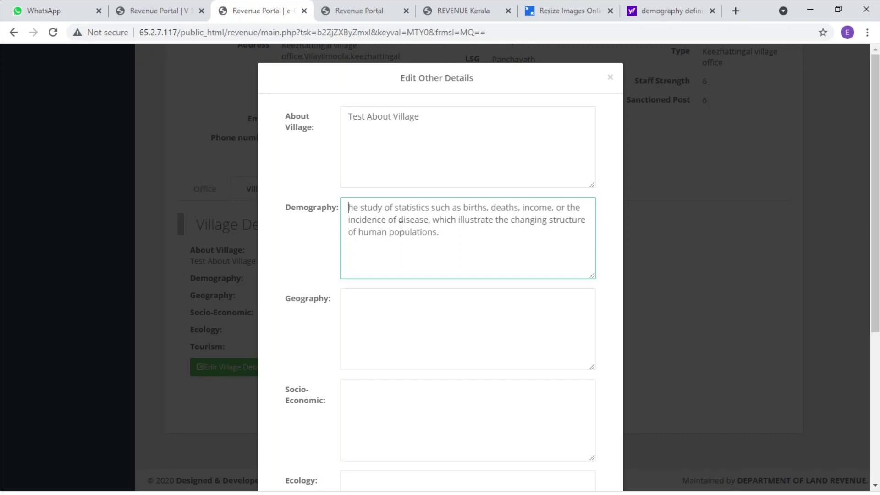
pyautogui.write('T')
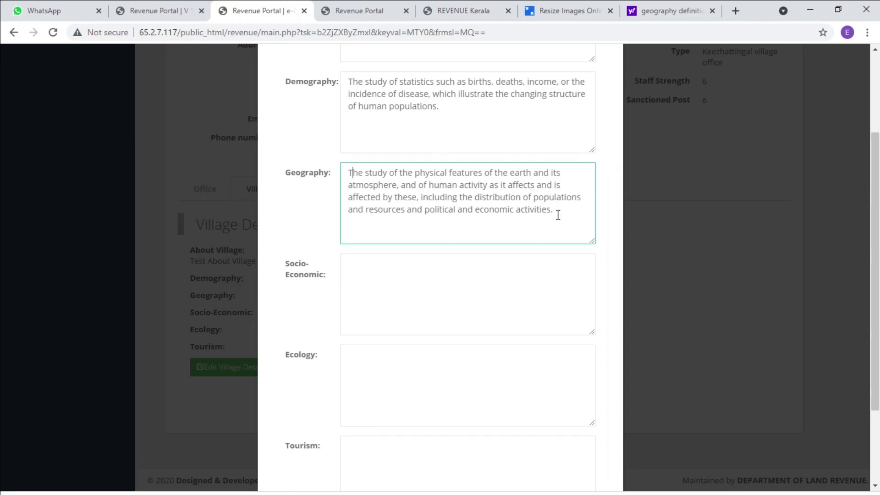
# Check the Ecology field's text and save the updated village details
pyautogui.scroll(-1, 504, 216)
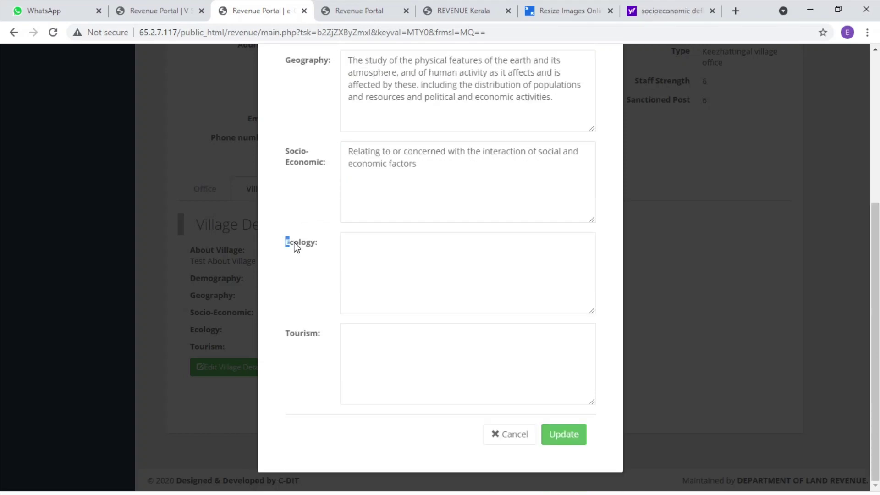
pyautogui.moveTo(287, 242); pyautogui.dragTo(317, 250)
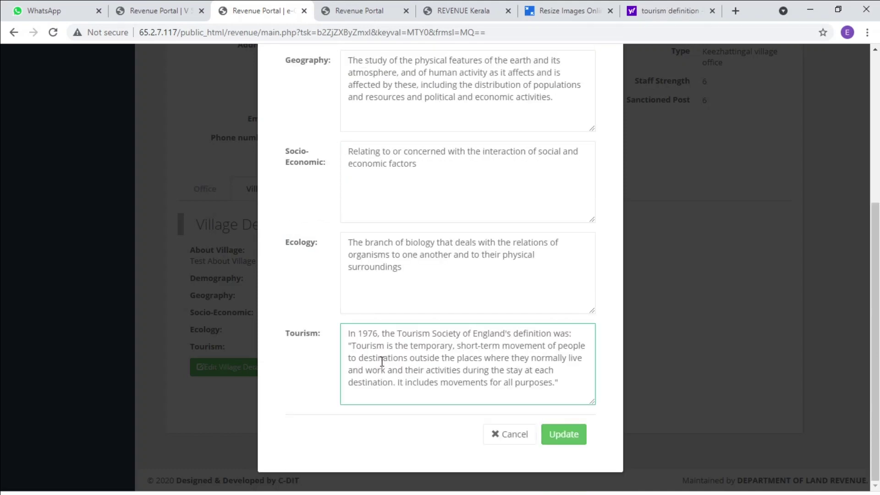
pyautogui.scroll(3, 465, 275)
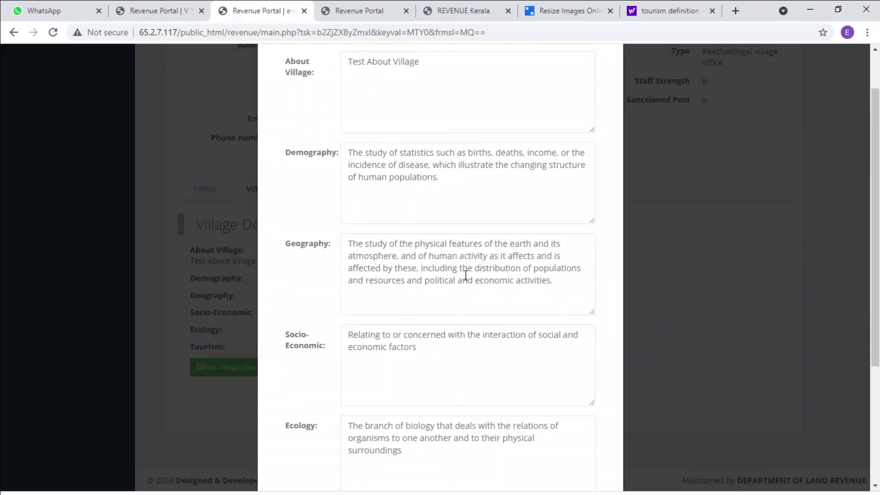
pyautogui.scroll(2, 441, 257)
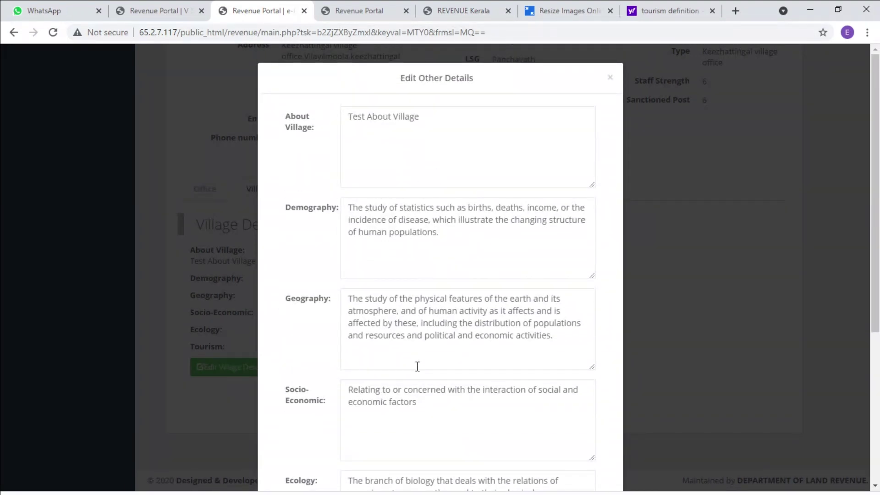
pyautogui.scroll(-5, 417, 367)
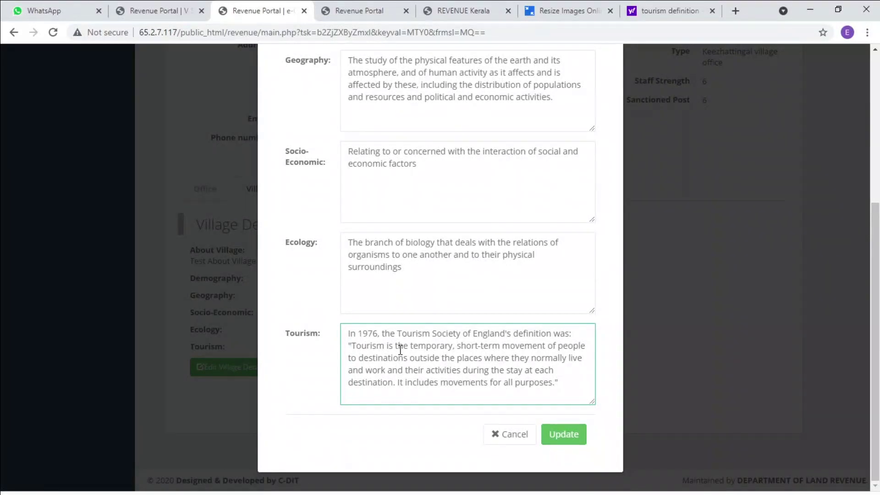
pyautogui.click(564, 434)
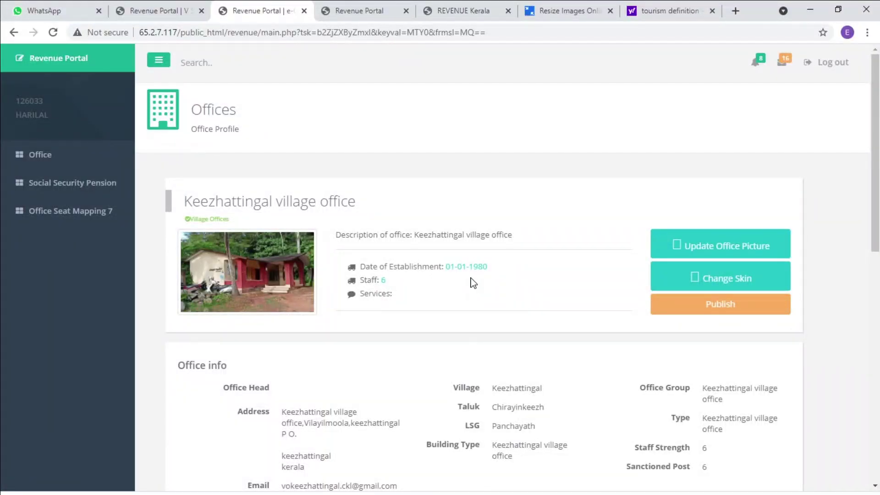
# Publish the updated profile, dismiss the 'Published' alert, and return to the Office list
pyautogui.click(733, 305)
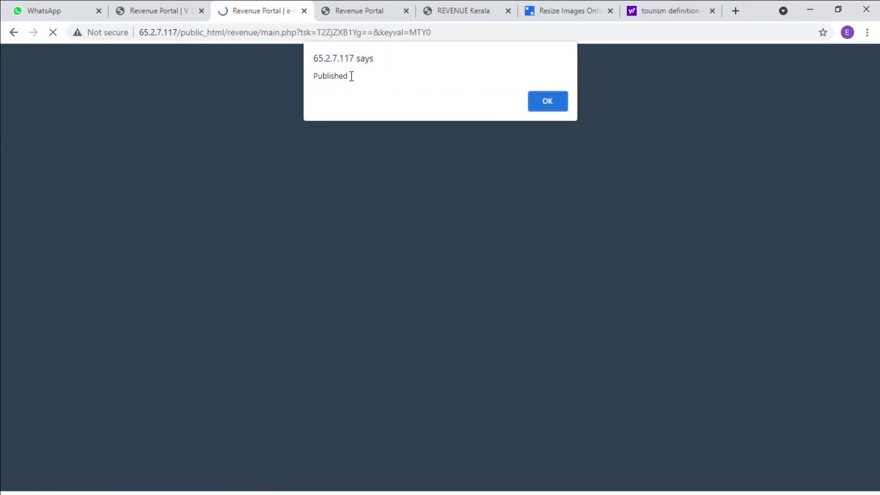
pyautogui.click(546, 102)
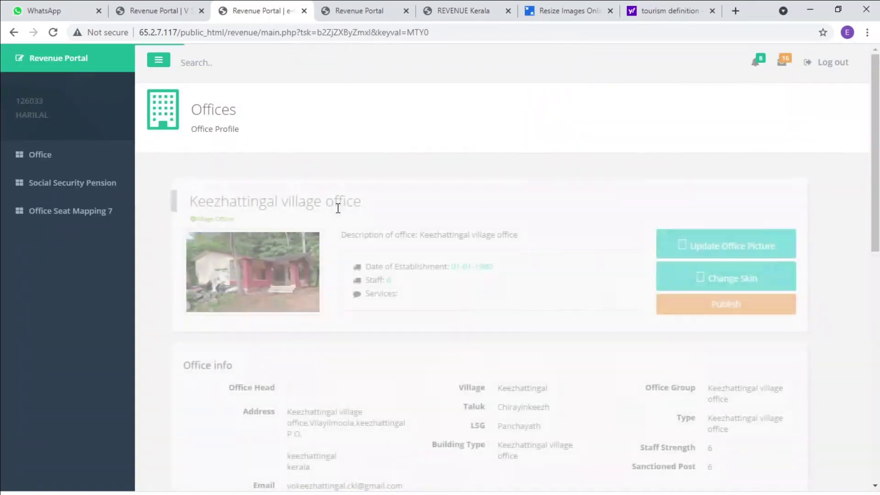
pyautogui.click(40, 154)
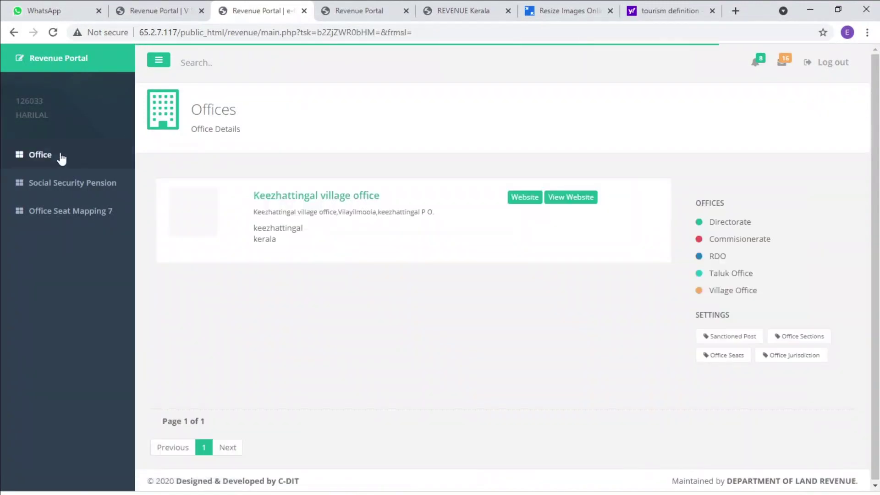
# Close two unneeded browser tabs and preview the office's public website
pyautogui.click(407, 11)
pyautogui.click(407, 11)
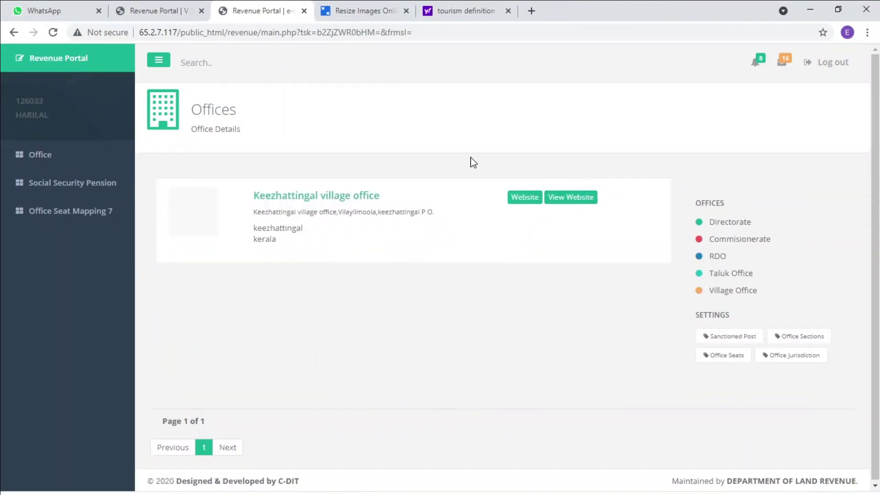
pyautogui.click(576, 202)
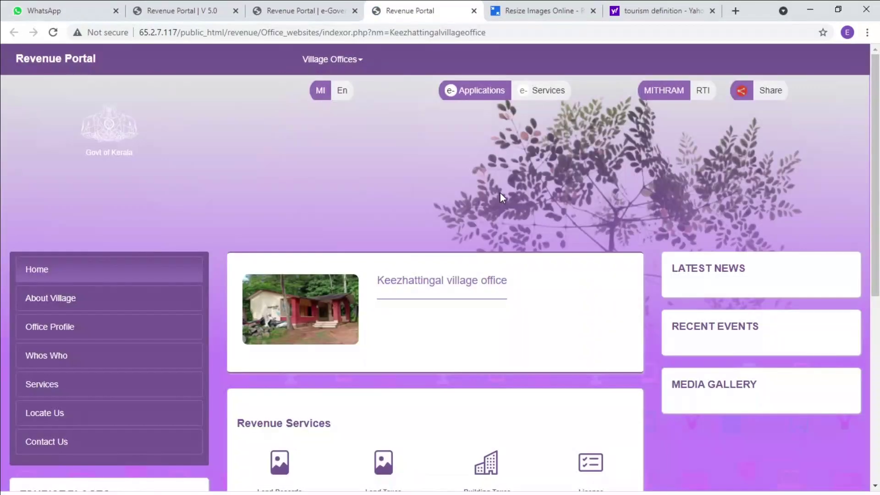
pyautogui.scroll(-4, 460, 294)
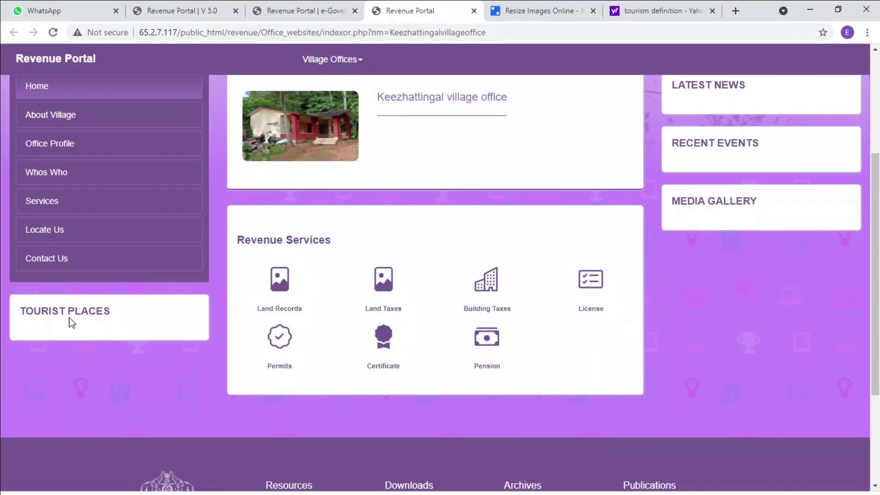
pyautogui.scroll(4, 70, 318)
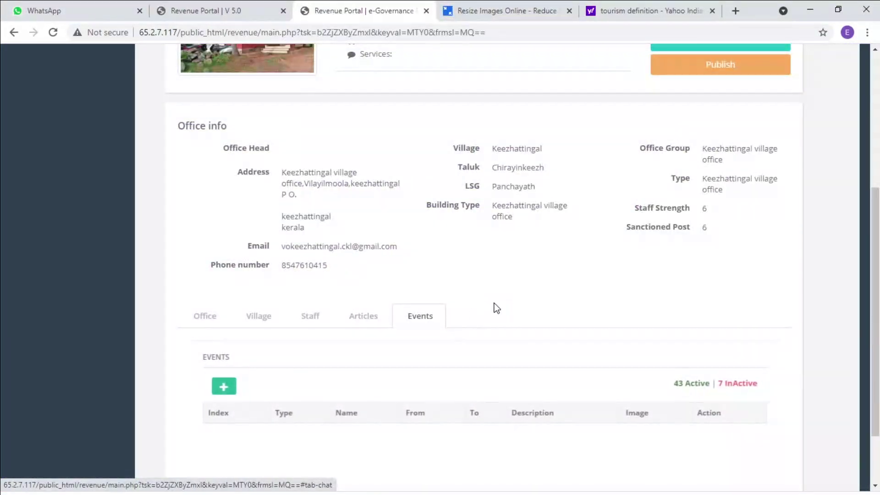
pyautogui.scroll(-2, 495, 308)
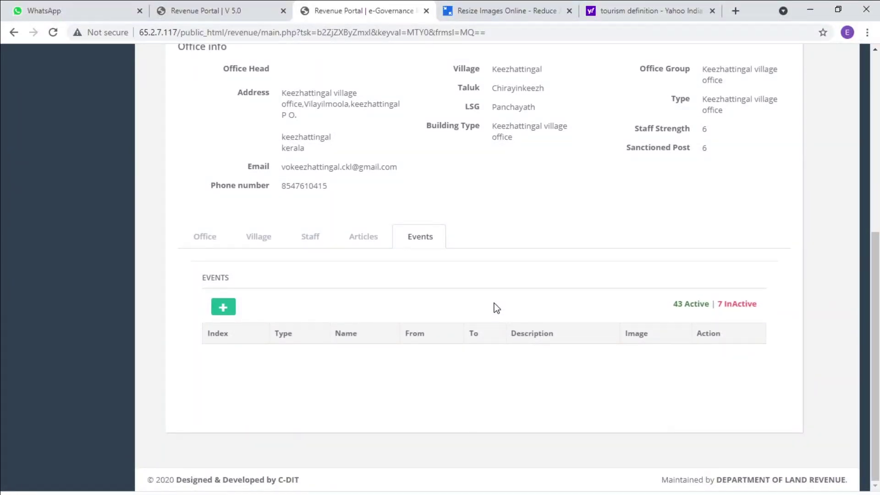
# Submit a Tourist Places article titled 'Test' with the pasted tourism definition as description
pyautogui.click(365, 237)
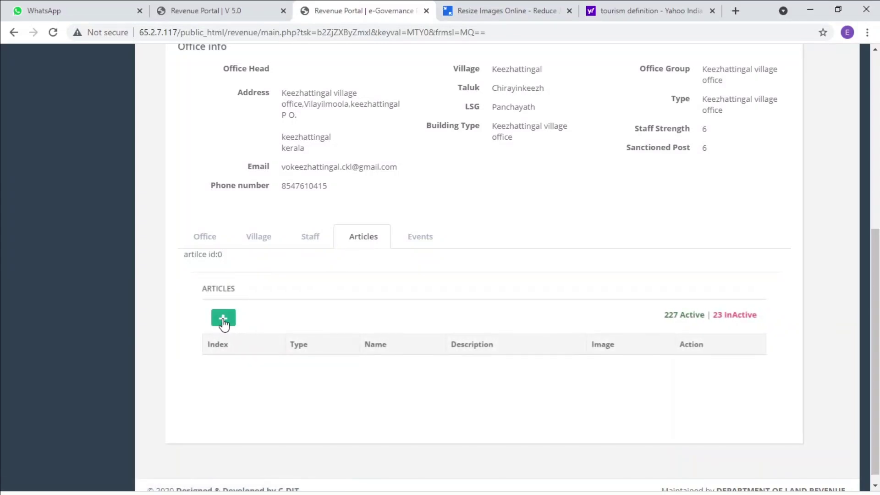
pyautogui.click(224, 318)
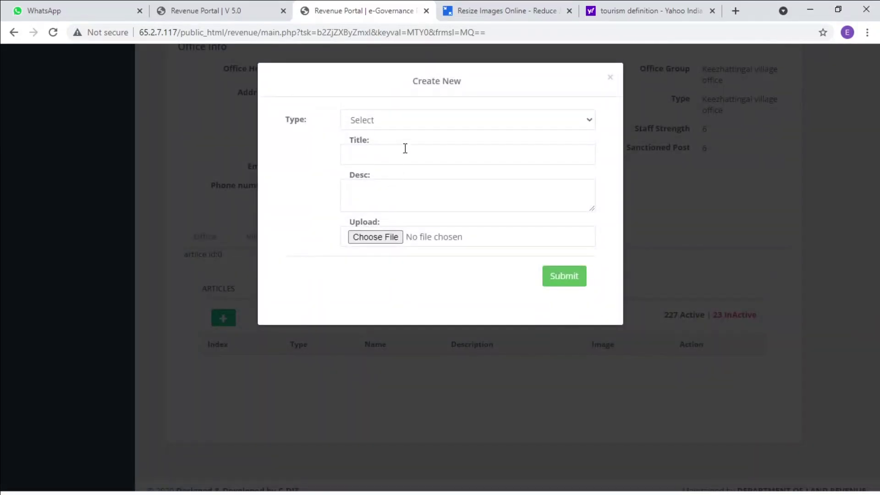
pyautogui.click(409, 123)
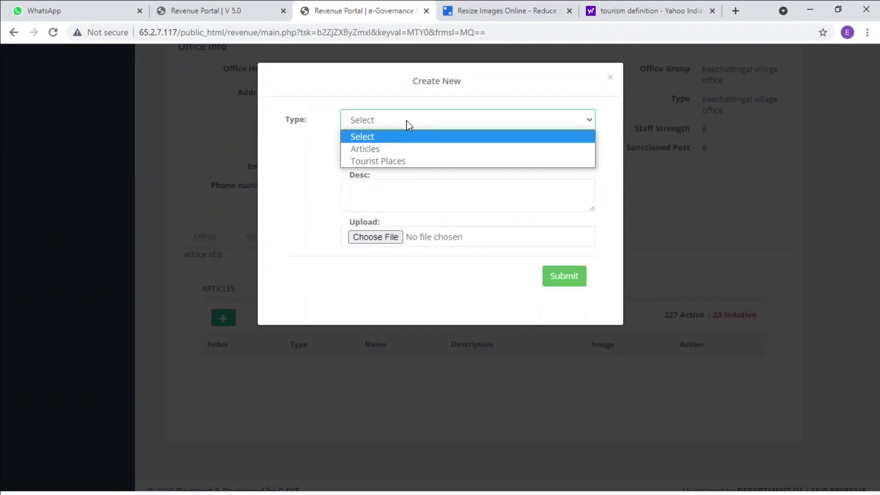
pyautogui.click(393, 161)
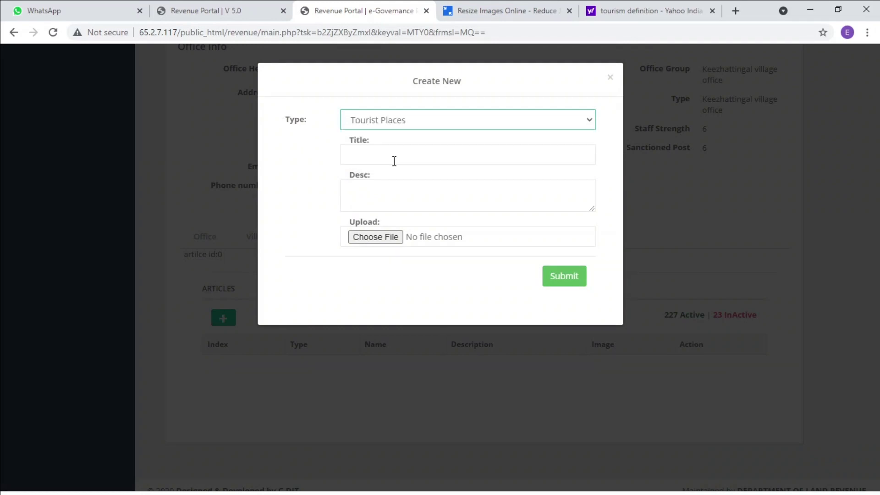
pyautogui.click(380, 159)
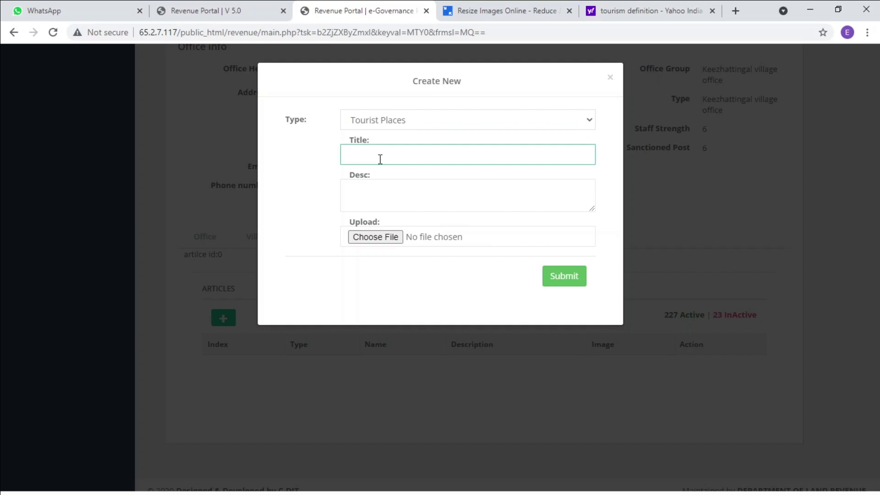
pyautogui.write('Test')
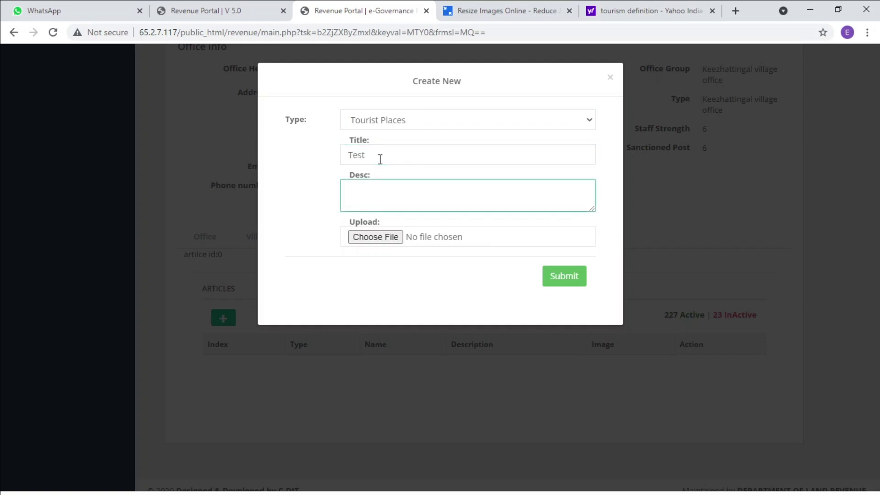
pyautogui.write('"Tourism is the temporary, short-term movement of people to destinations outside the places where they normally live and work and their activities during the stay at each destination. It includes movements for all purposes."')
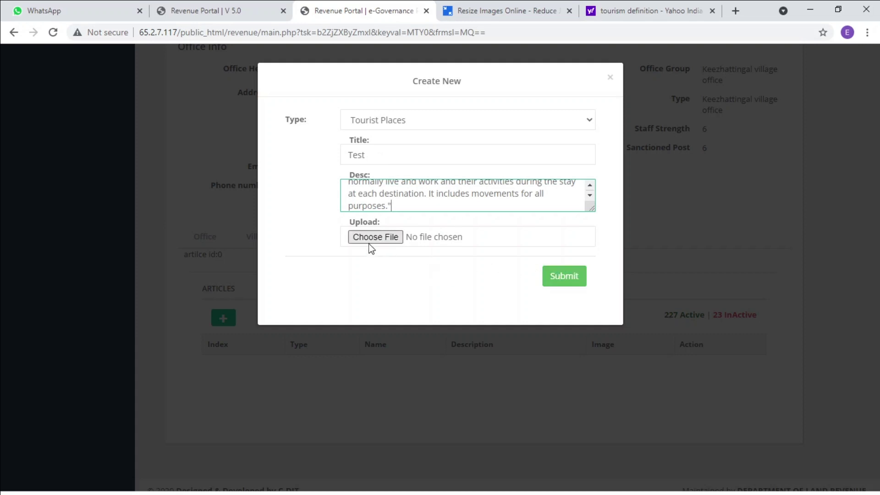
pyautogui.click(575, 276)
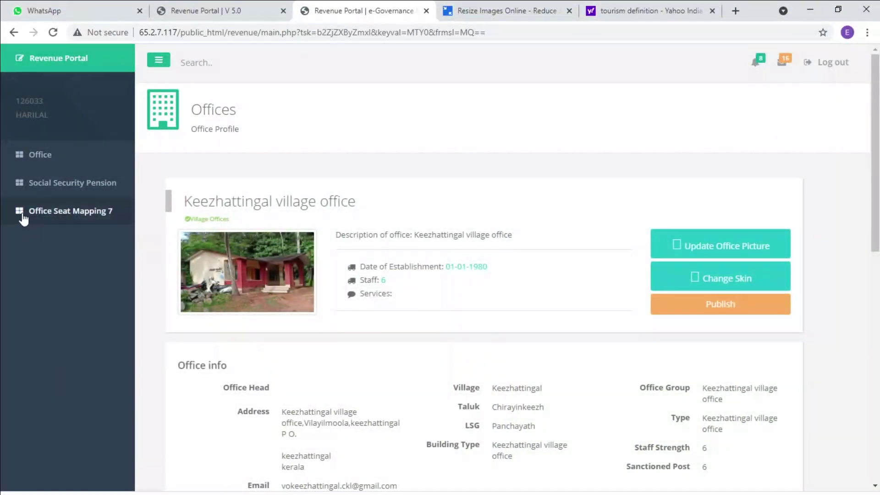
# Republish the Keezhattingal village office profile and dismiss the confirmation
pyautogui.click(57, 156)
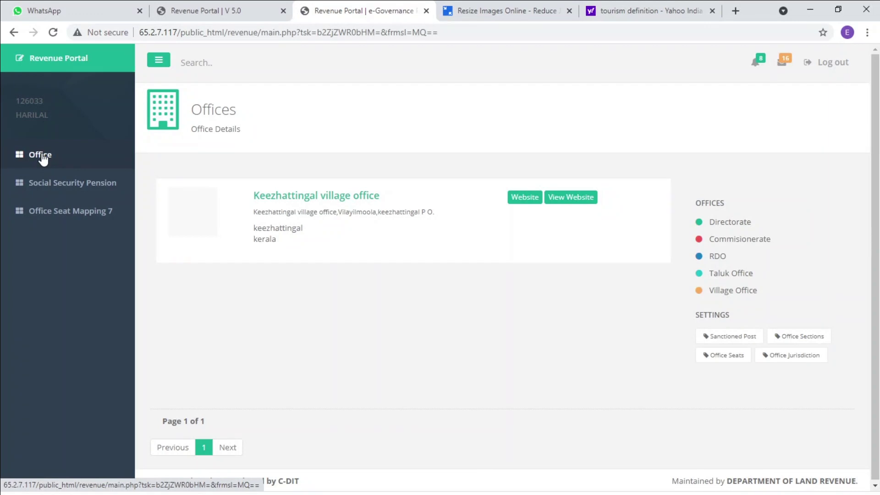
pyautogui.click(523, 199)
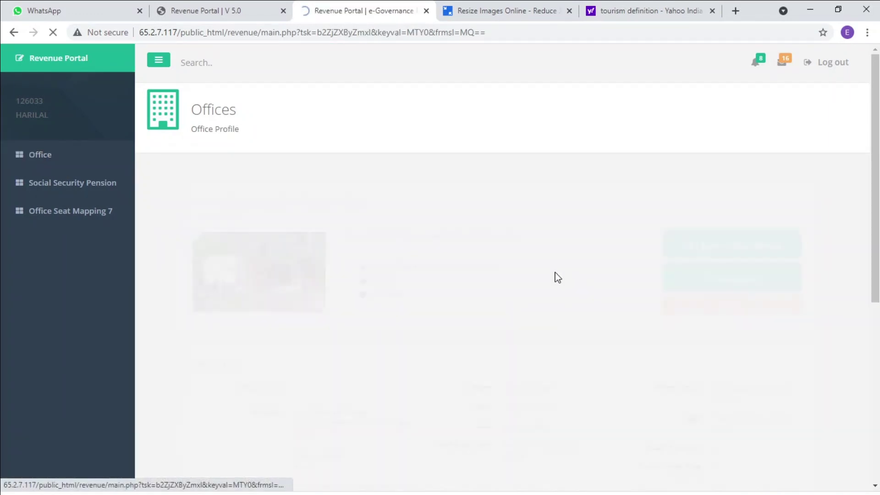
pyautogui.click(687, 305)
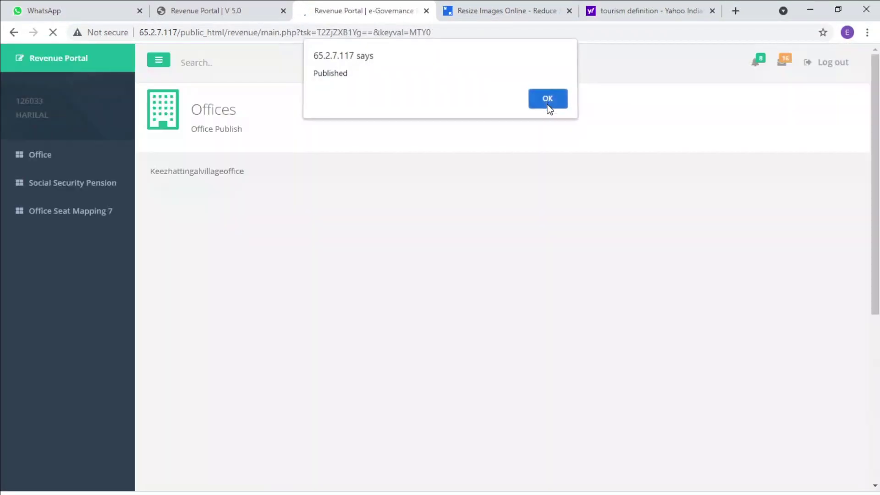
pyautogui.click(547, 104)
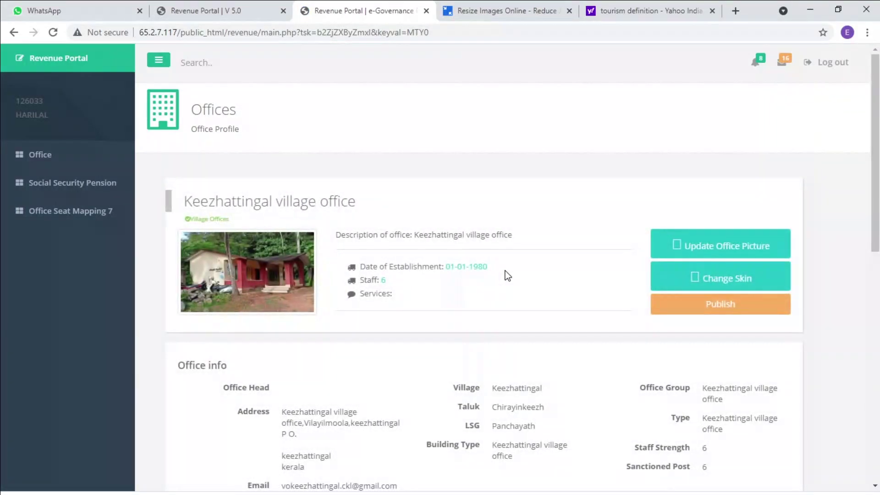
# Check that 'Test' appears under Tourist Places on the public site's More Recent events page, then close it
pyautogui.click(44, 156)
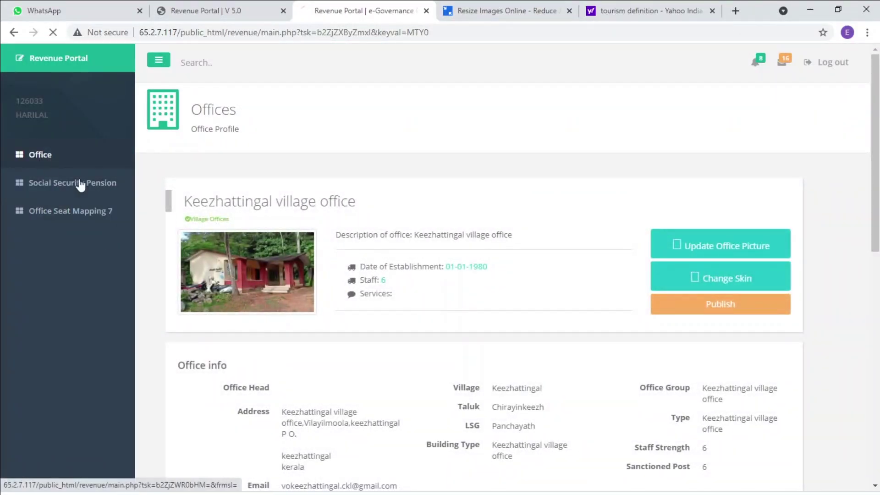
pyautogui.click(588, 196)
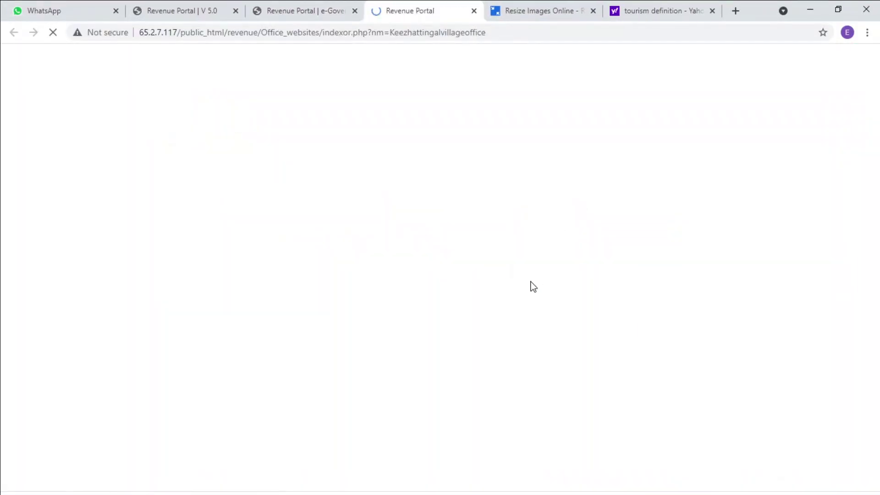
pyautogui.scroll(-4, 530, 338)
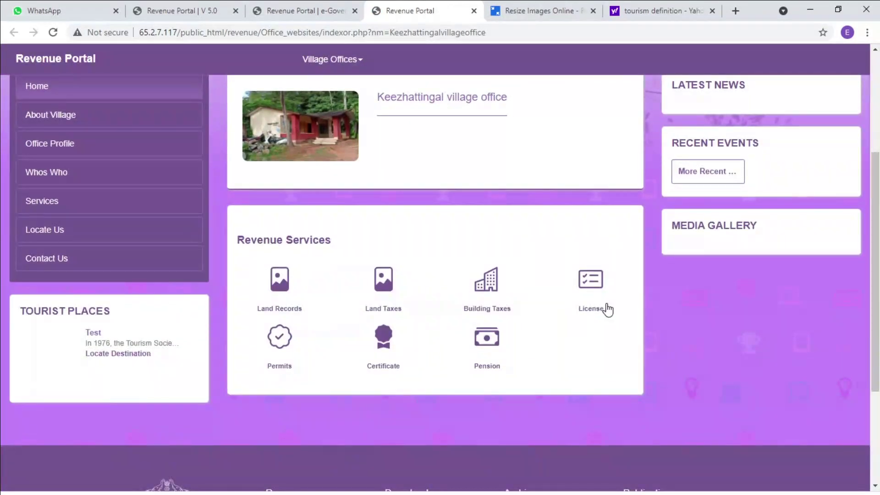
pyautogui.click(716, 177)
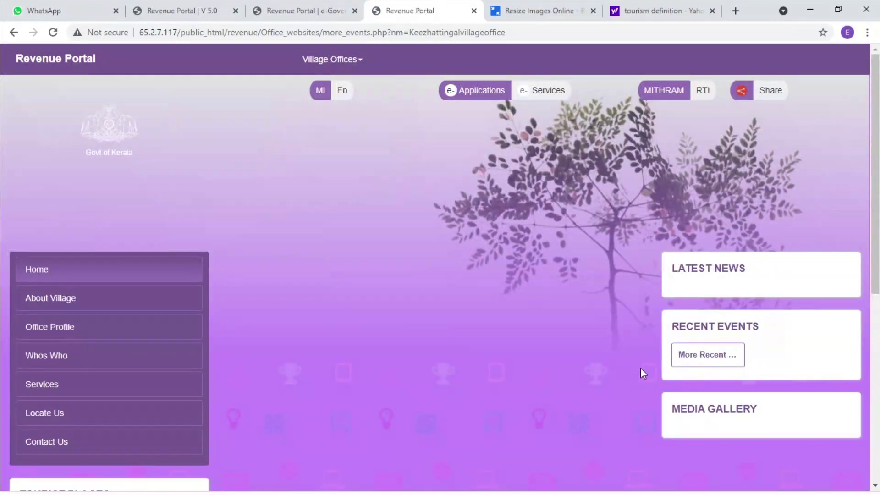
pyautogui.scroll(-7, 493, 387)
pyautogui.scroll(3, 492, 385)
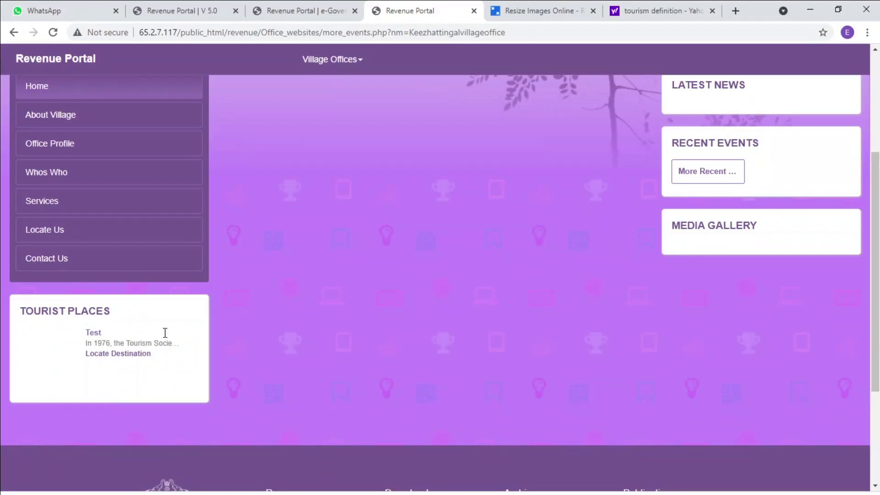
pyautogui.scroll(2, 393, 349)
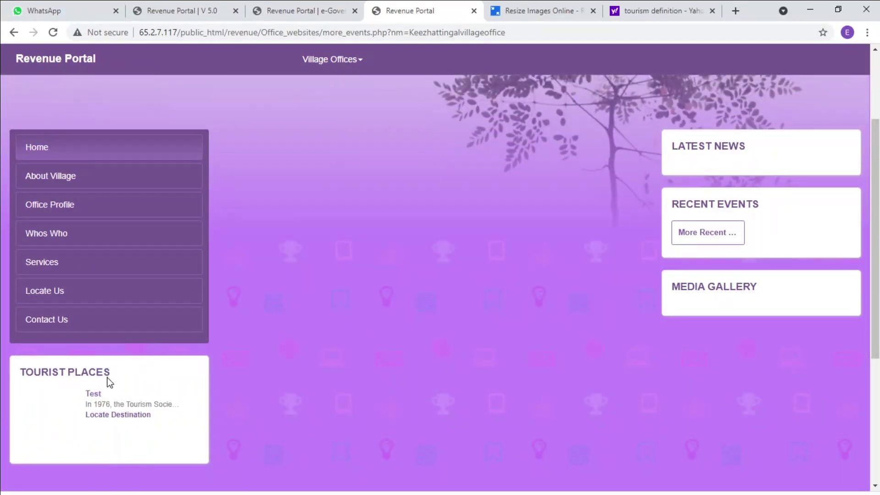
pyautogui.scroll(2, 347, 328)
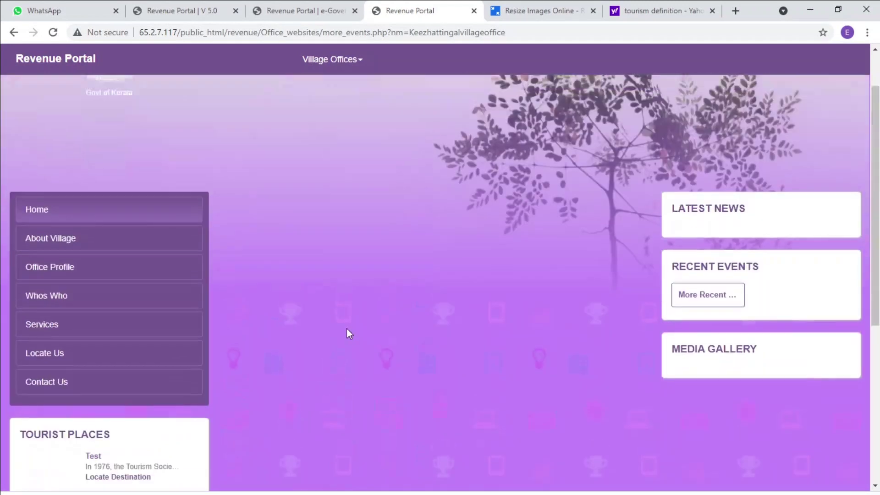
pyautogui.scroll(2, 346, 329)
pyautogui.click(474, 10)
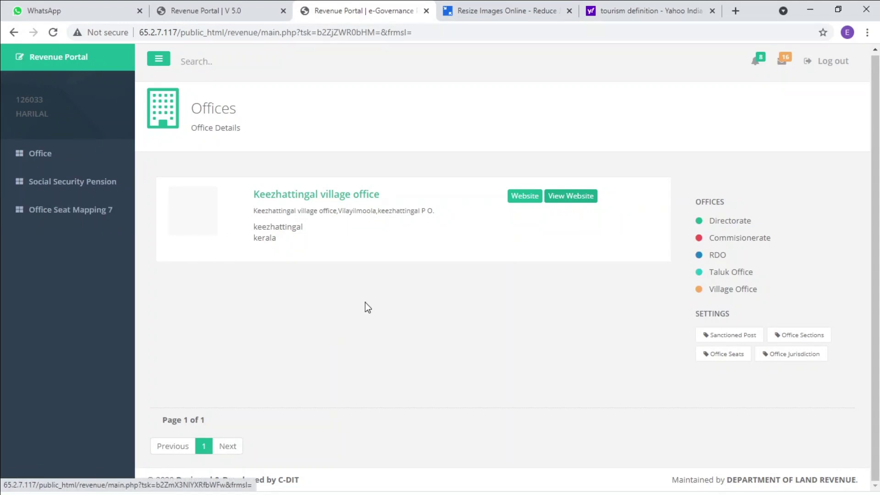
# Reopen the Keezhattingal profile, confirm the active Test article, and show the empty Events list
pyautogui.click(525, 196)
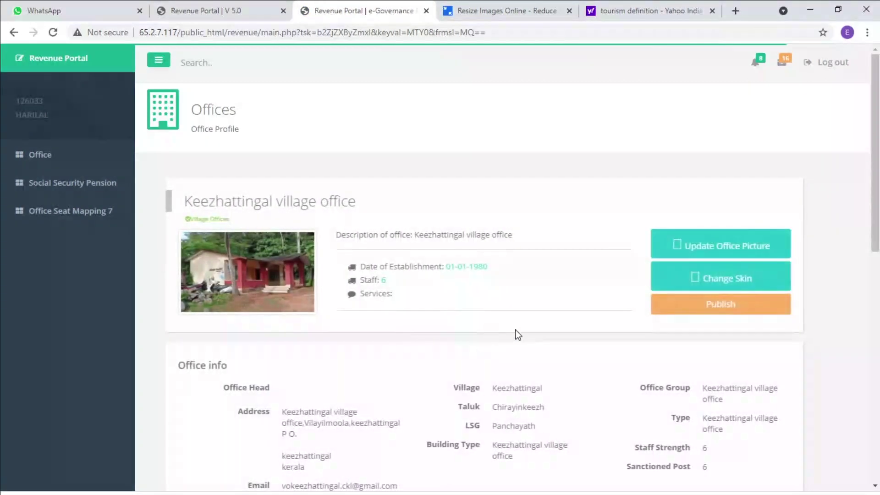
pyautogui.scroll(-4, 531, 343)
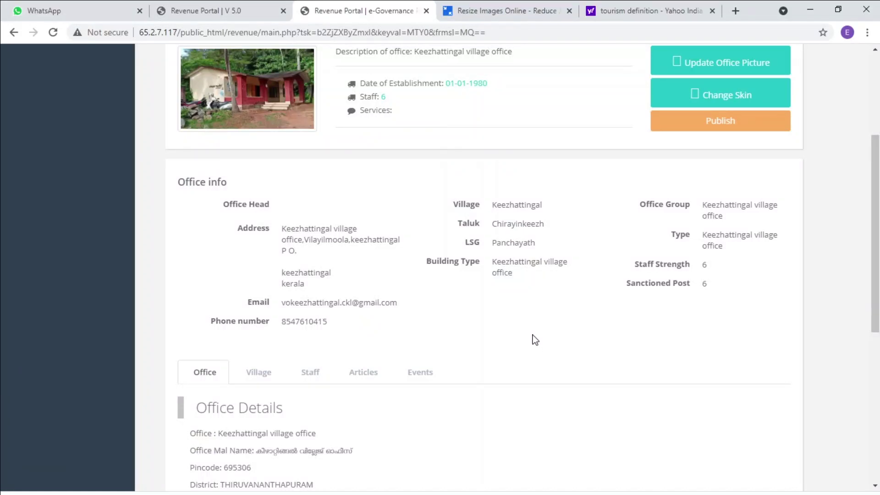
pyautogui.click(354, 380)
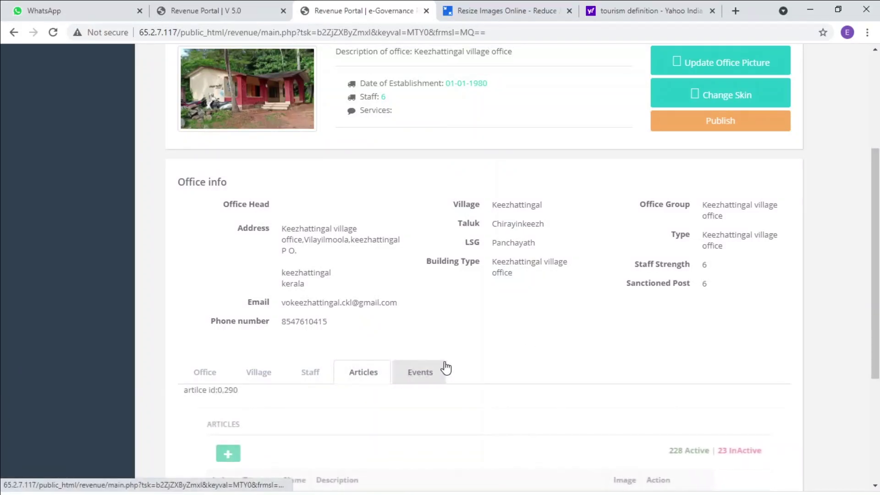
pyautogui.scroll(-4, 481, 359)
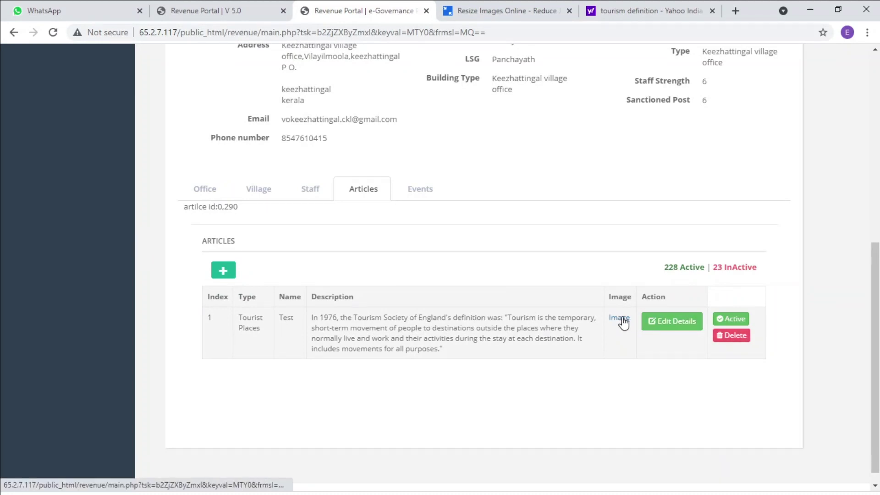
pyautogui.click(425, 195)
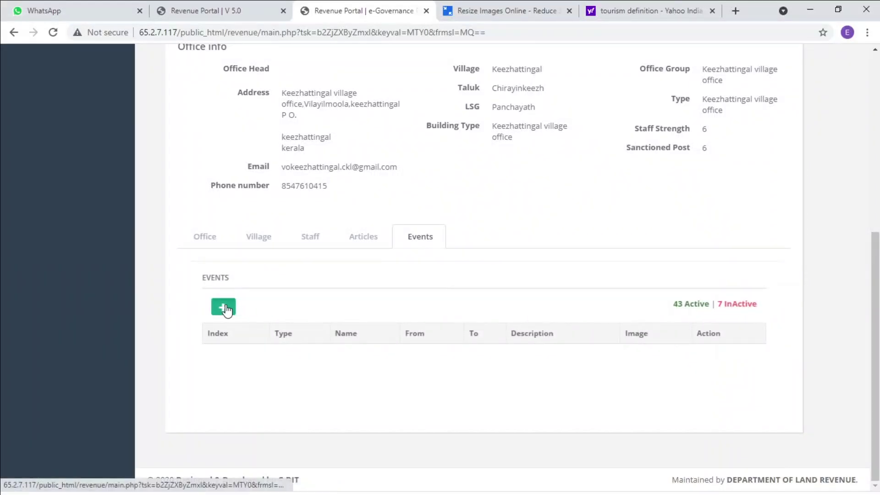
# Create and submit a News event titled 'Test'
pyautogui.click(227, 308)
pyautogui.click(385, 119)
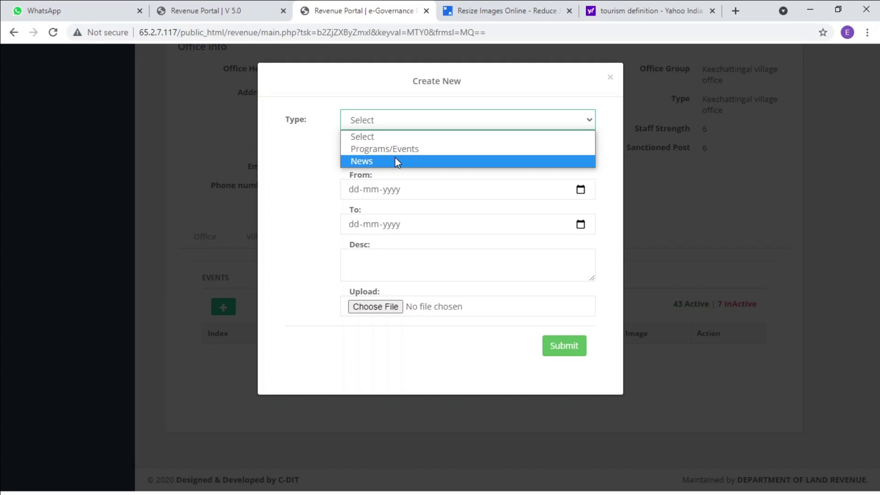
pyautogui.click(395, 159)
pyautogui.click(381, 155)
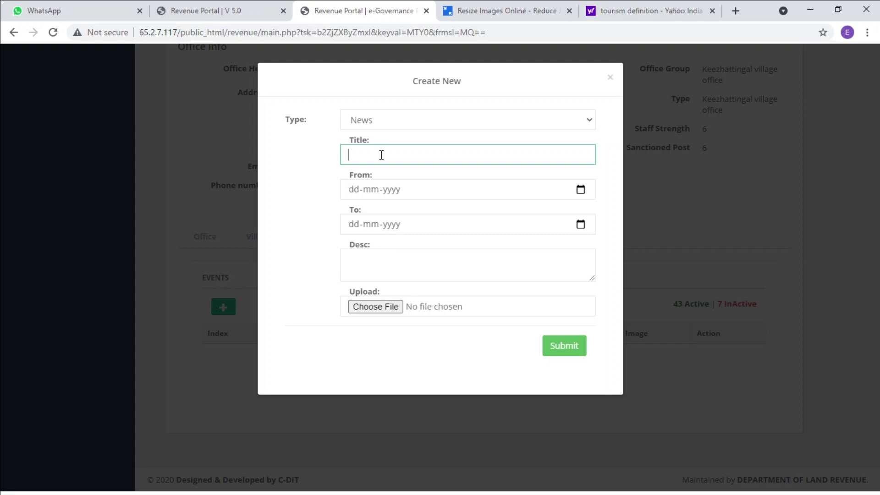
pyautogui.write('Test')
pyautogui.click(571, 353)
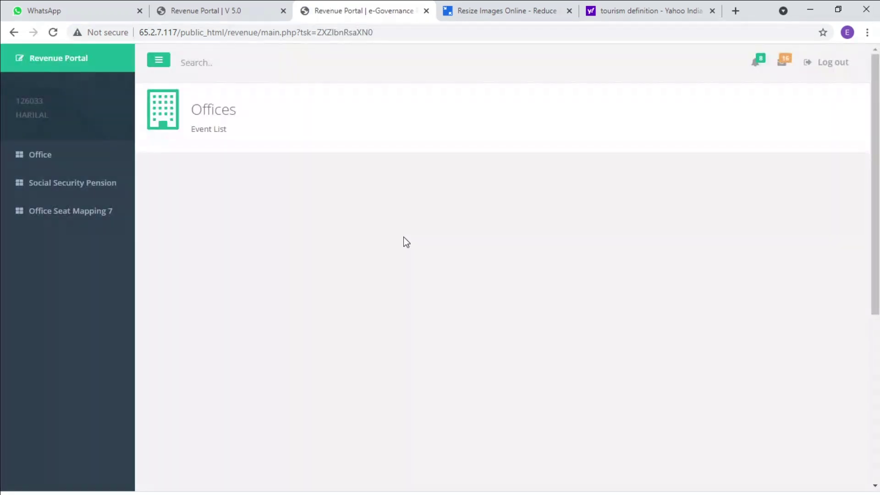
# Publish the Keezhattingal profile again with the new News item and return to Office Details
pyautogui.click(43, 155)
pyautogui.click(527, 201)
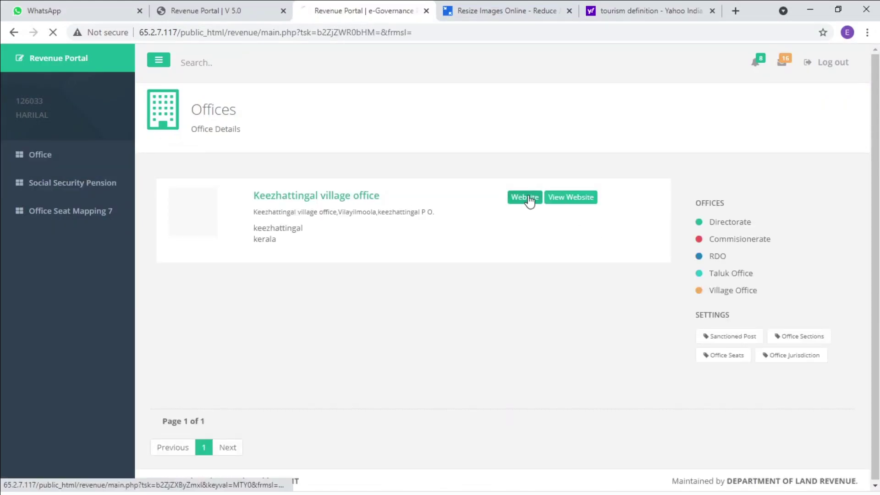
pyautogui.click(740, 306)
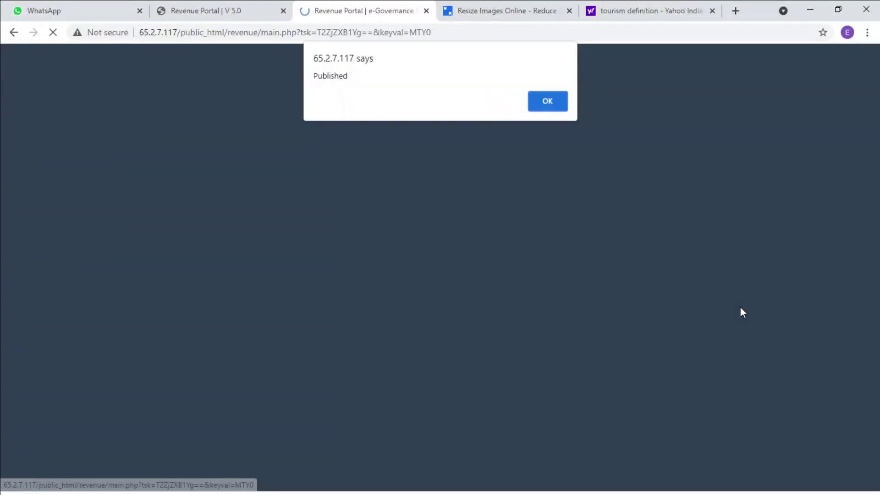
pyautogui.click(559, 104)
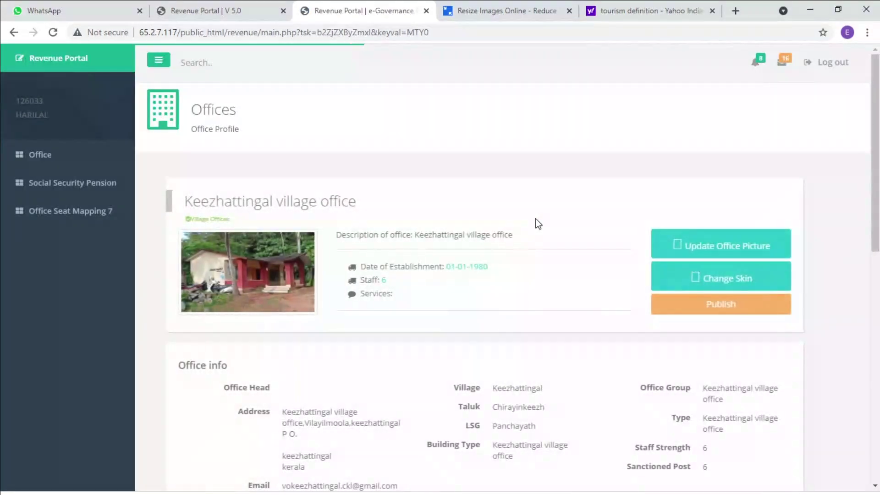
pyautogui.click(48, 158)
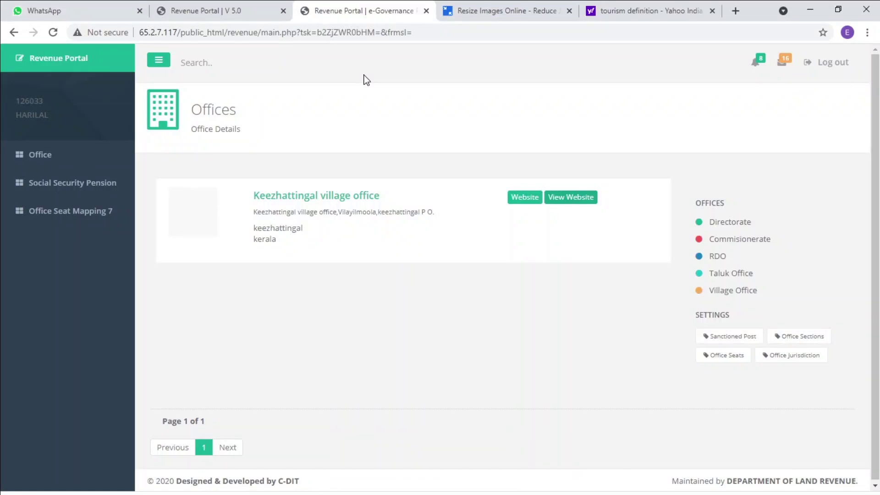
pyautogui.scroll(-1, 261, 270)
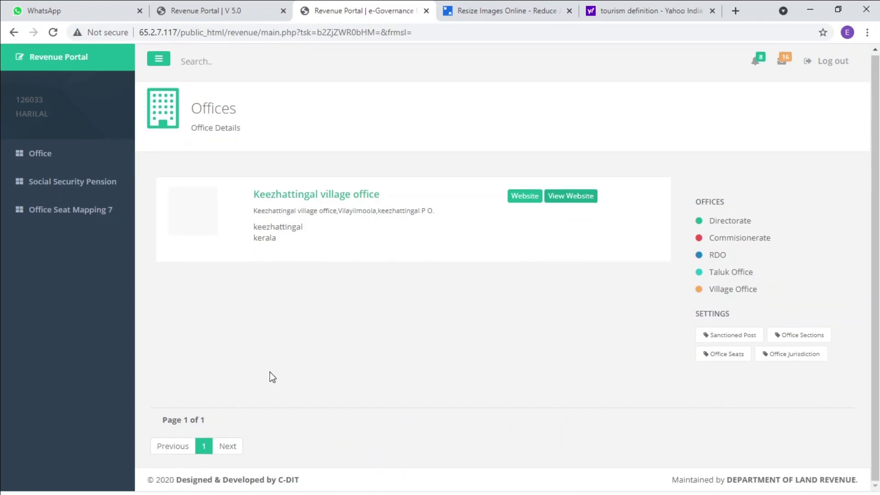